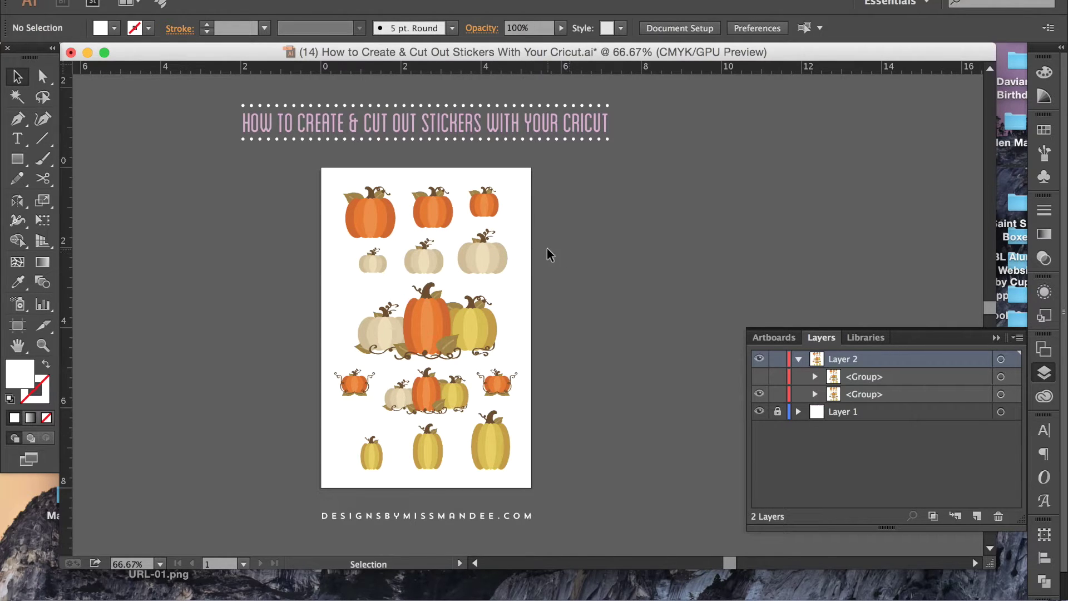
Step: Examine the pumpkin illustrations on the artboard up close
key(super+equal)
key(super+equal)
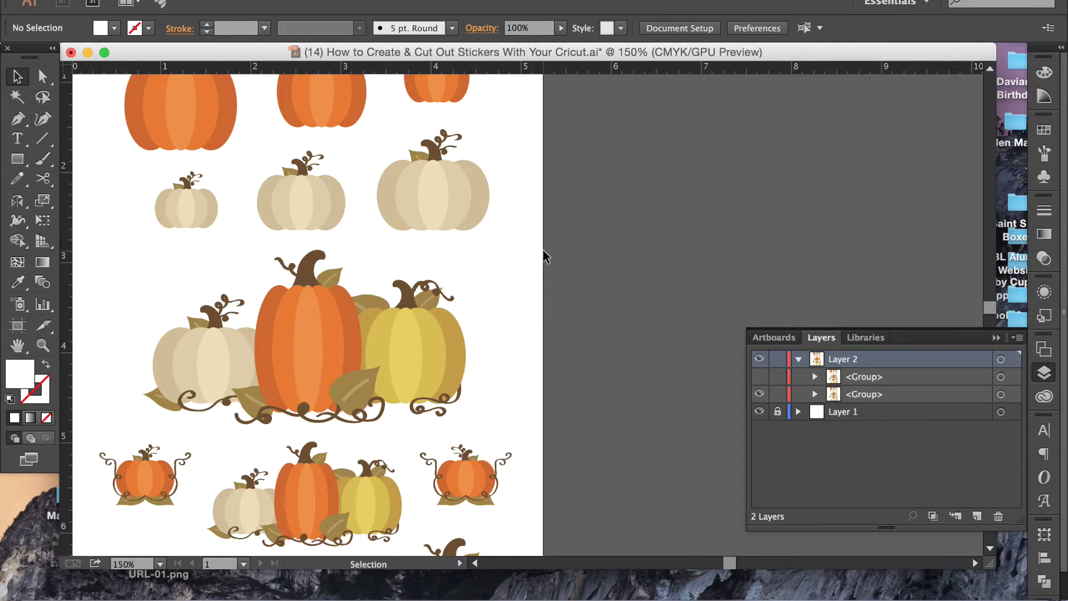
scroll(543, 249, up, 2)
scroll(542, 249, left, 2)
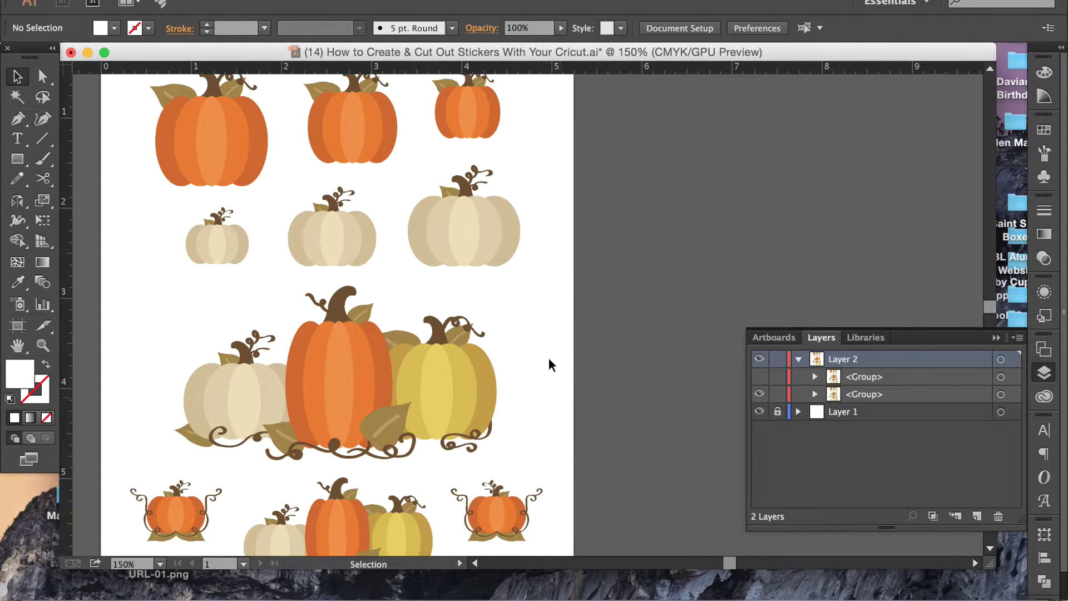
scroll(552, 240, up, 2)
scroll(553, 239, right, 1)
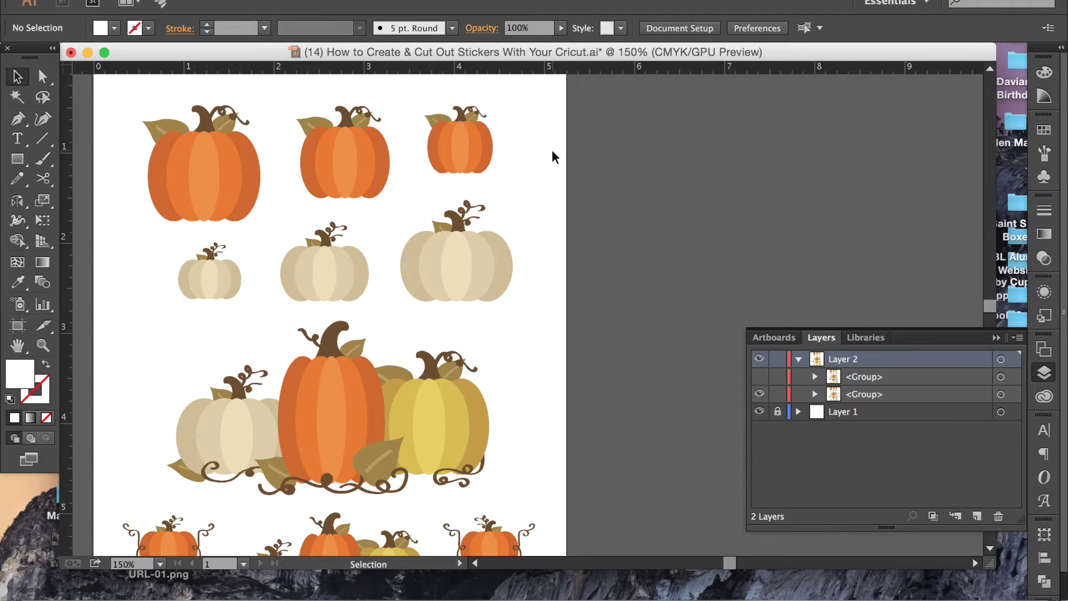
key(super+1)
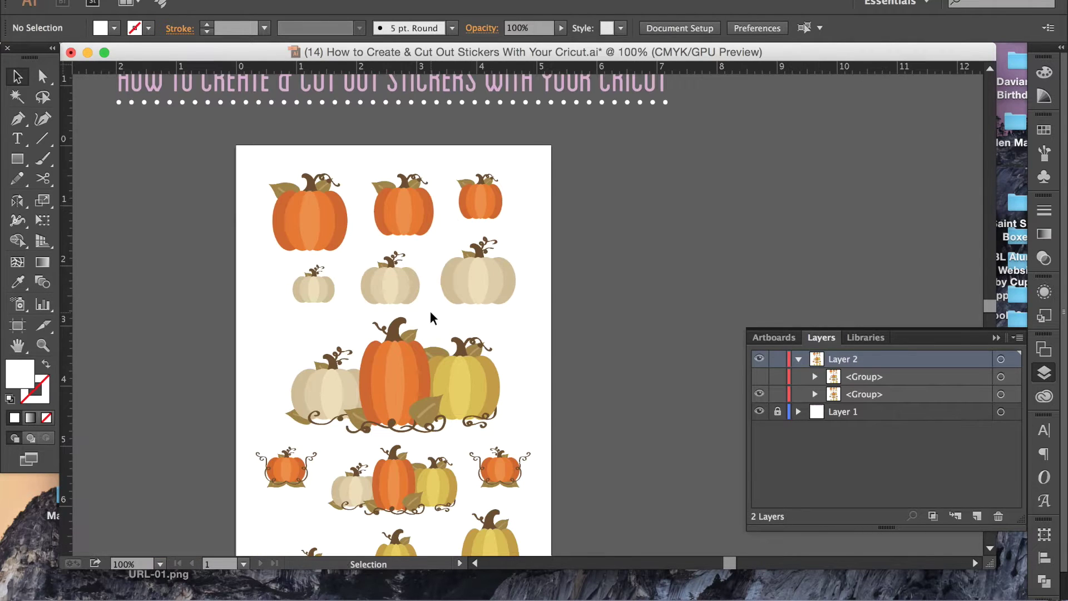
Step: Move the visible pumpkin group off the artboard onto the grey canvas to inspect its white outlines, and undo the move
drag(396, 290, 405, 292)
drag(627, 302, 685, 292)
scroll(419, 324, right, 5)
scroll(419, 324, down, 1)
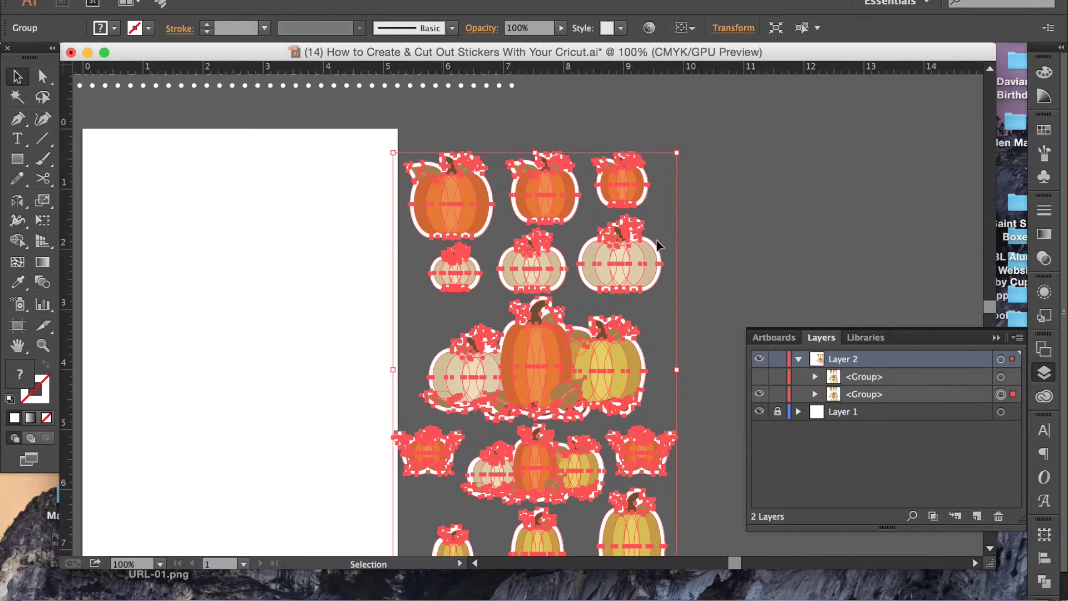
click(792, 237)
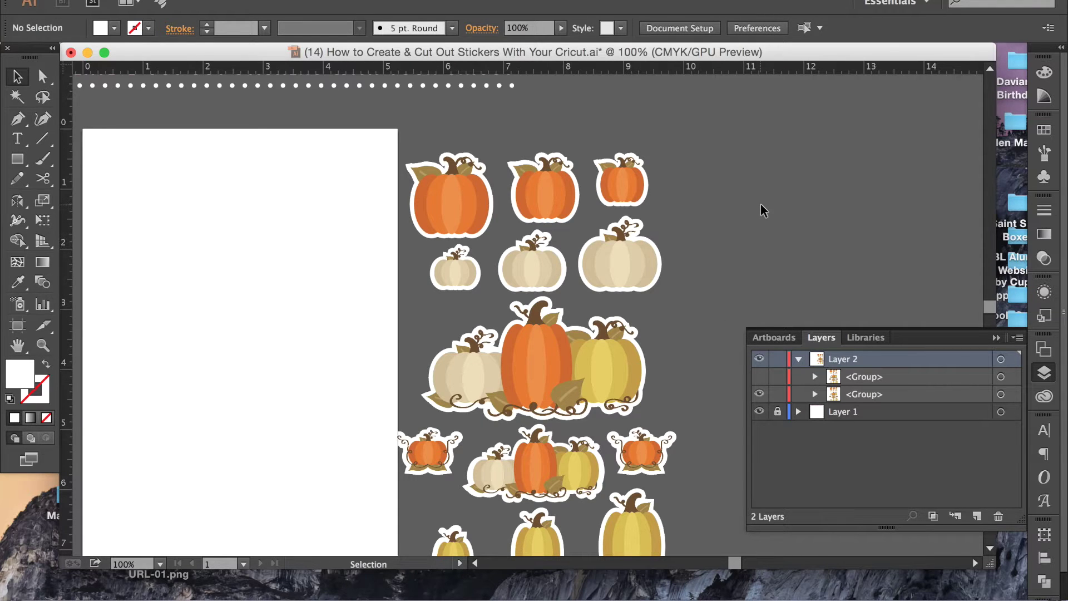
key(ctrl+z)
scroll(560, 299, left, 5)
scroll(560, 300, up, 1)
Step: Hide the white-outlined pumpkin group in Layer 2, show the other group, and move it onto the grey canvas beside the artboard
click(758, 394)
click(759, 377)
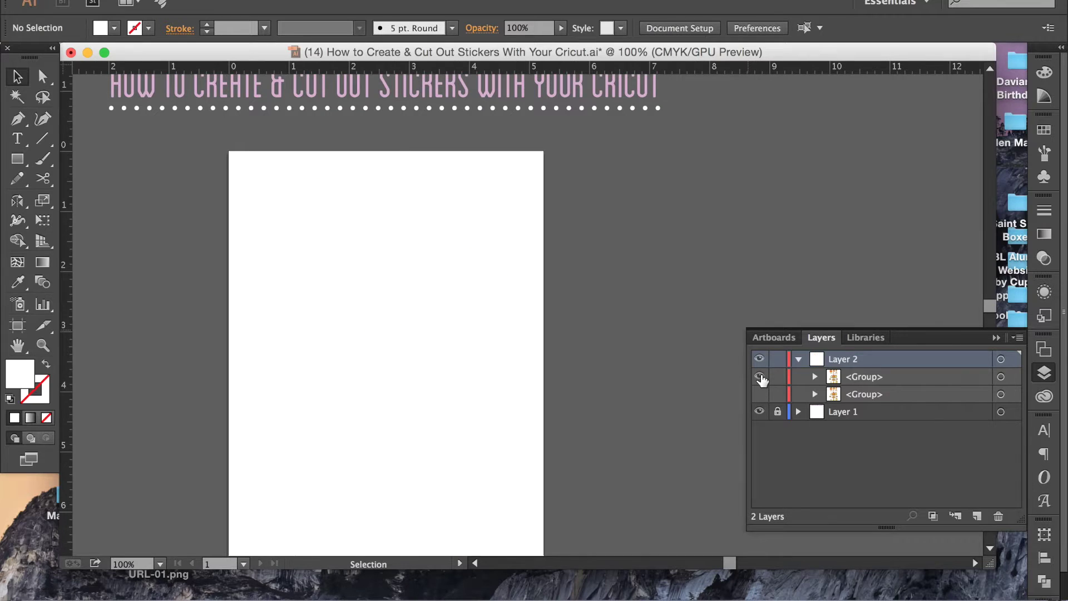
drag(369, 284, 693, 274)
scroll(479, 281, right, 11)
scroll(479, 282, down, 3)
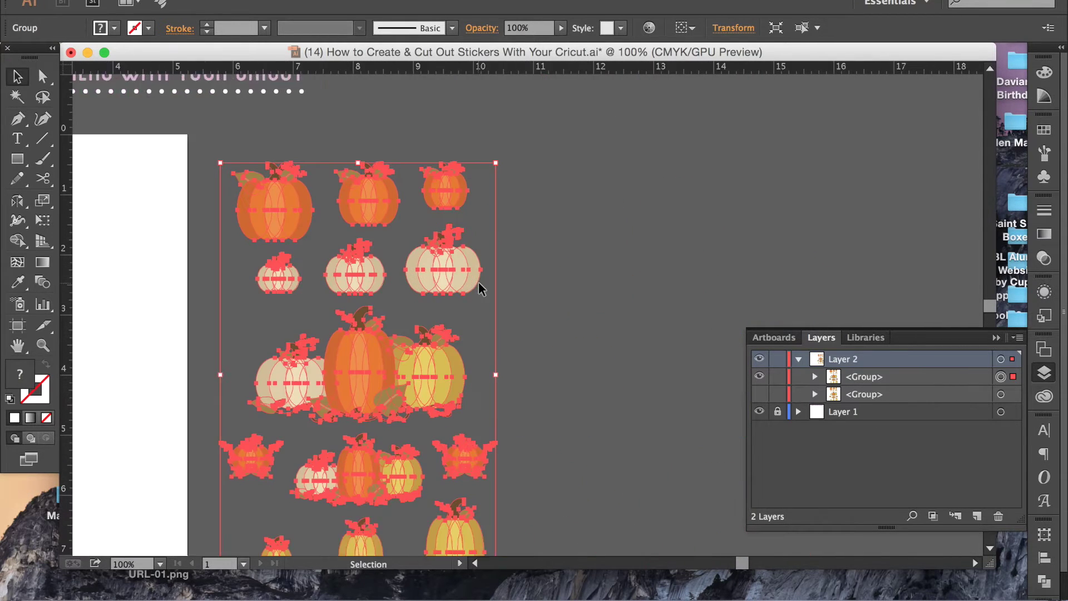
scroll(478, 282, left, 3)
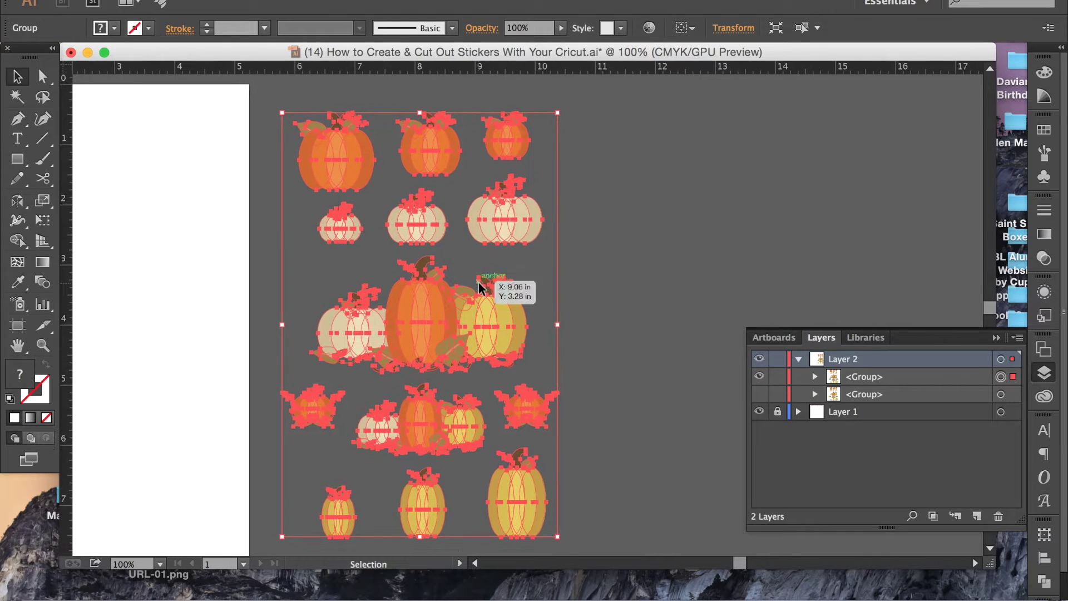
scroll(613, 274, left, 3)
scroll(613, 274, up, 2)
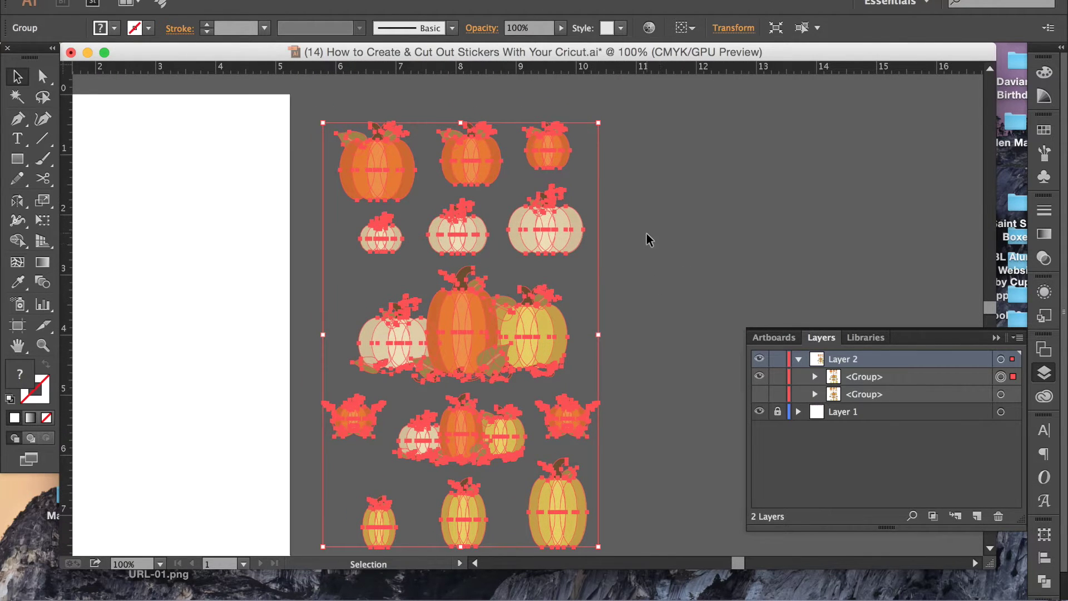
Step: Copy the selected pumpkin group and paste the duplicate in place directly behind the original
key(a)
key(v)
key(ctrl+c)
key(ctrl+f)
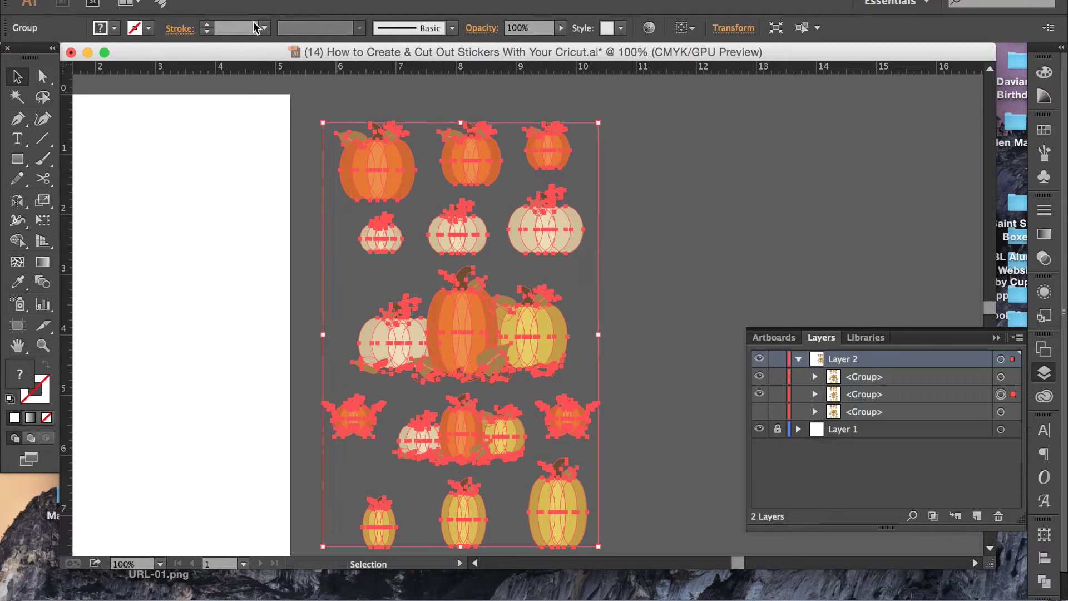
click(220, 2)
mouse_move(180, 1)
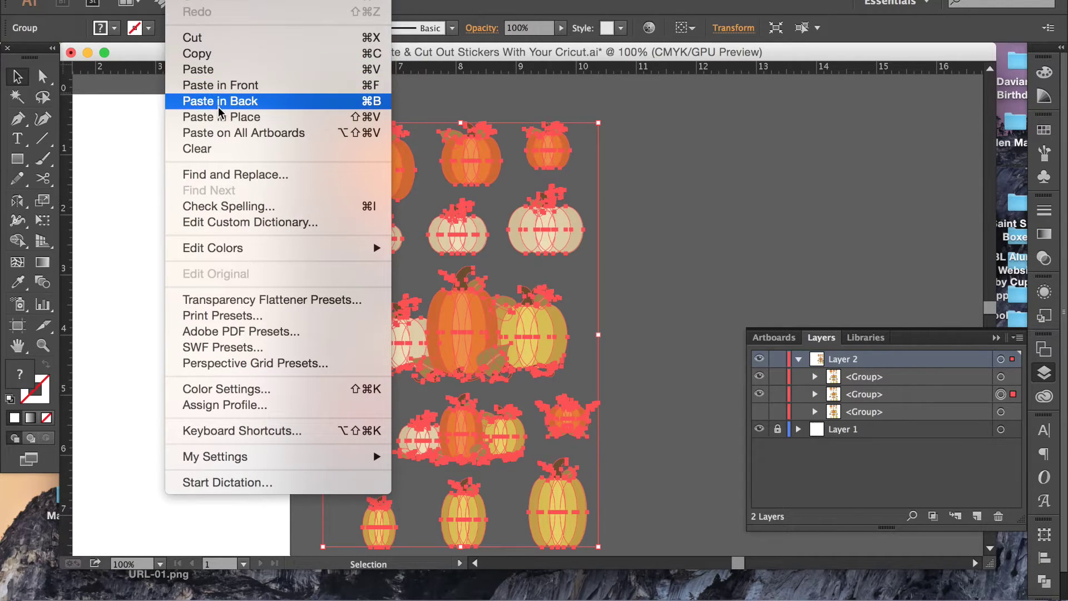
click(932, 397)
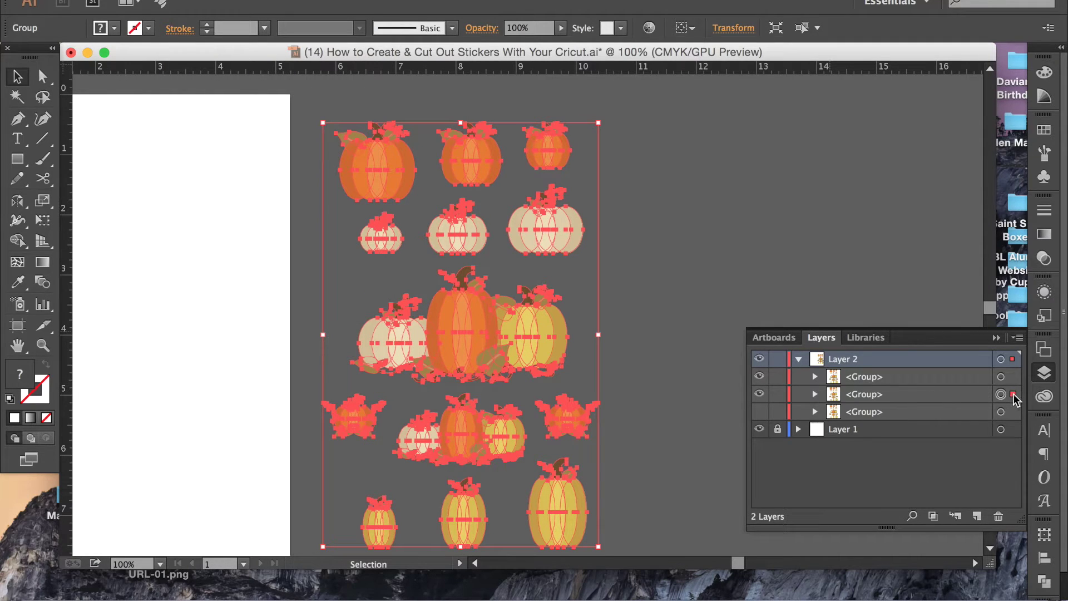
Step: Set both the fill and the stroke colour of the back pumpkin copy to white (ffffff)
double_click(17, 374)
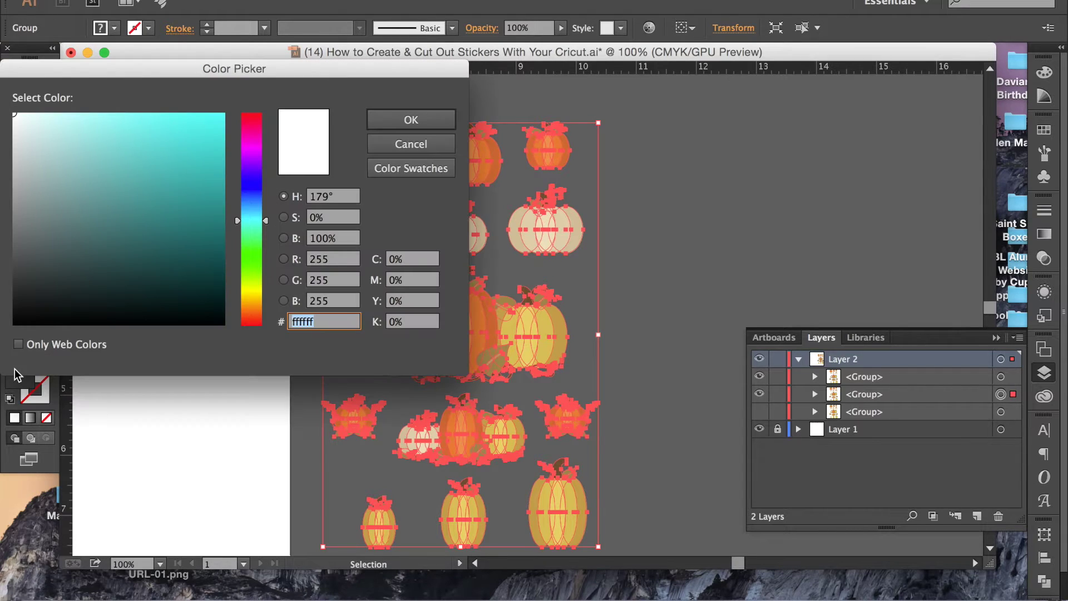
click(382, 124)
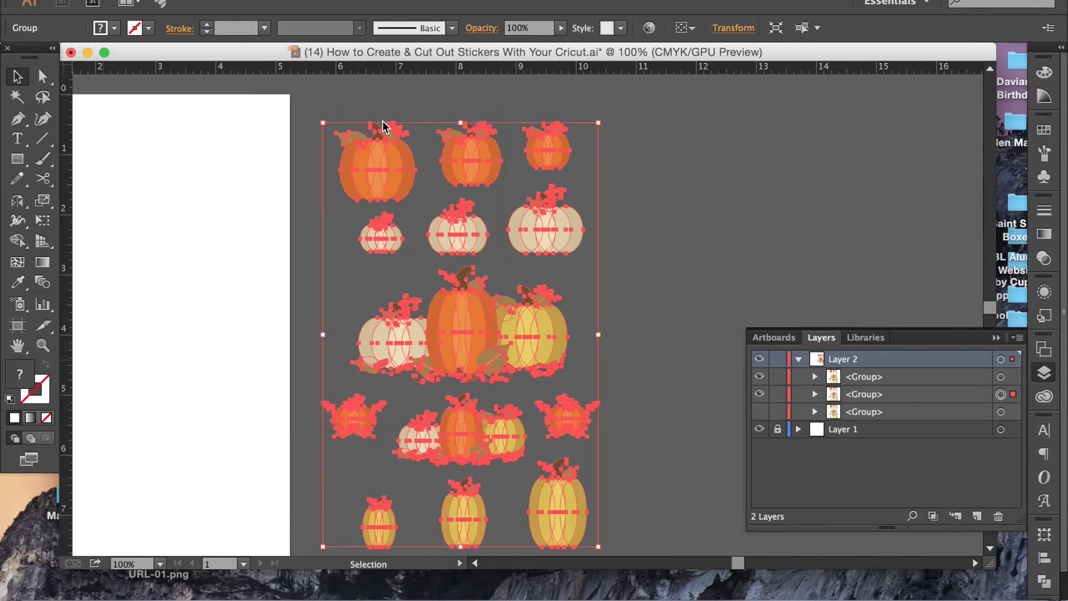
double_click(48, 389)
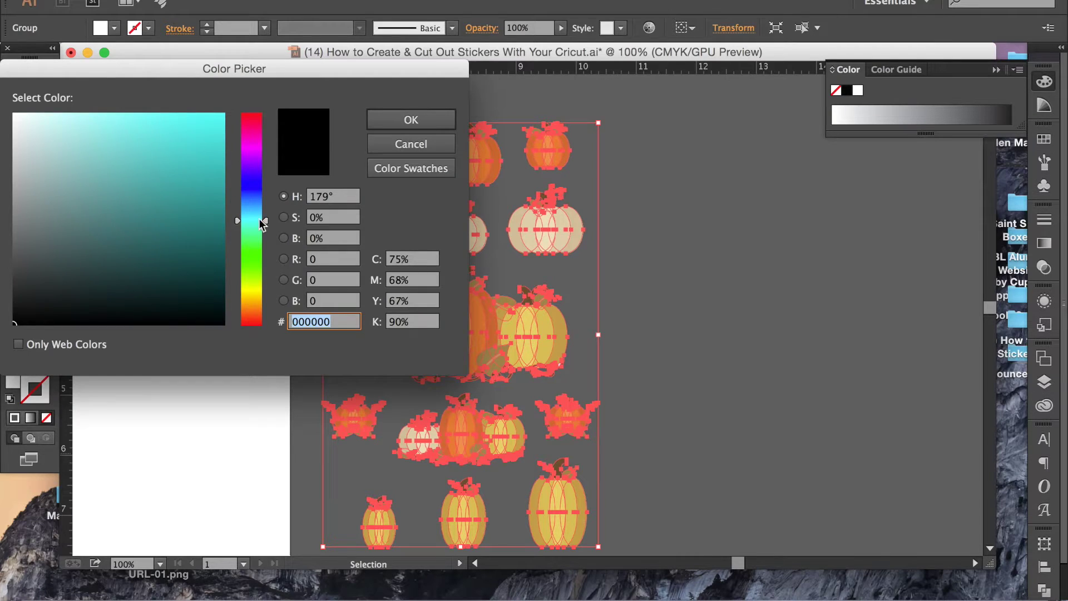
text(ffffff)
key(Return)
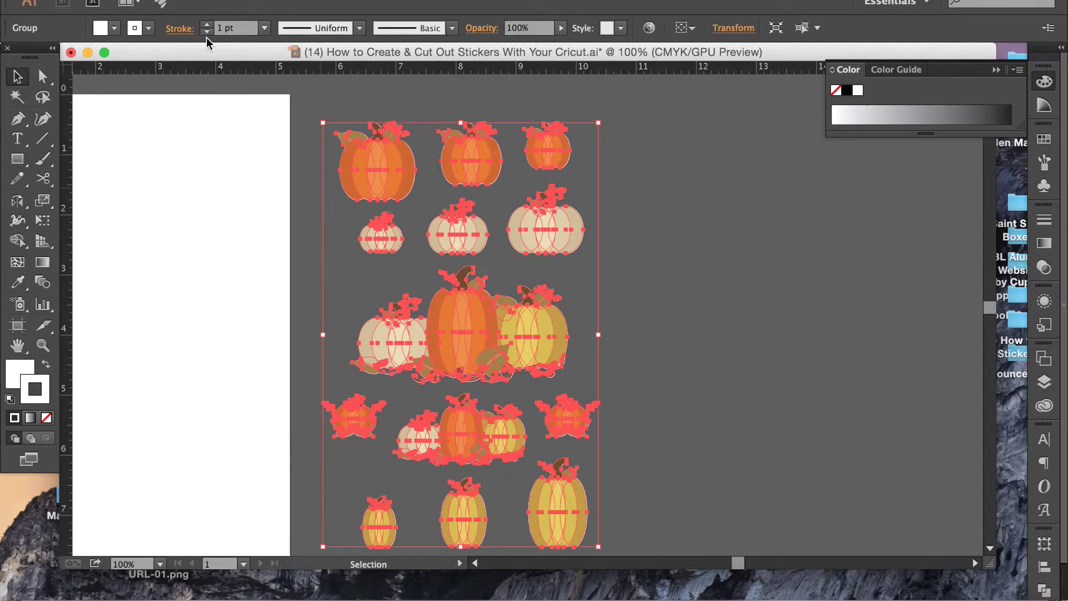
Step: Set the back copy's stroke weight to 10 pt, redisplay the layer list, and deselect the artwork
click(264, 28)
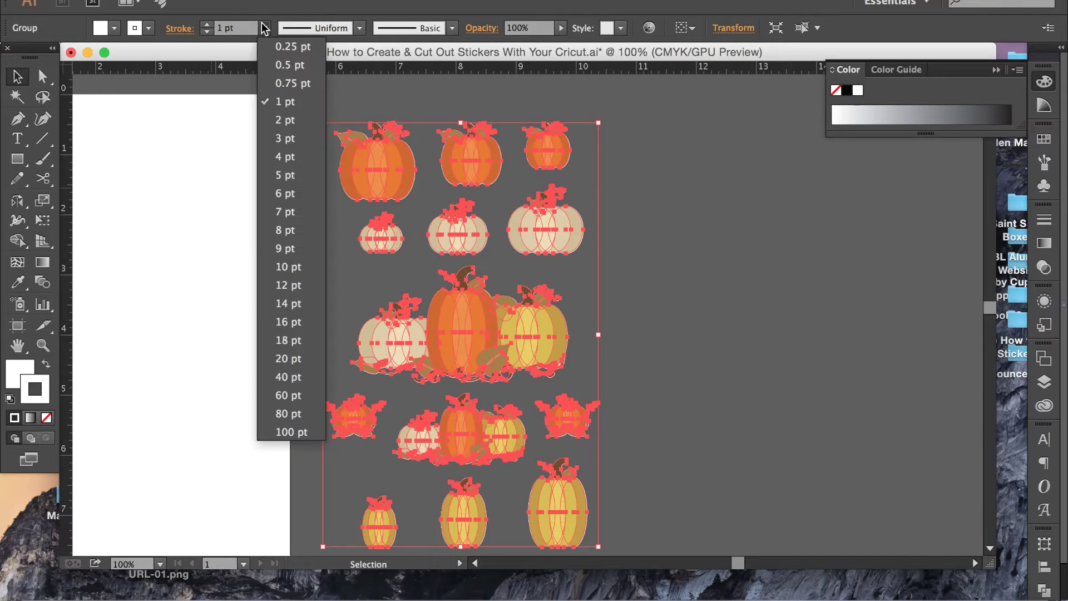
click(276, 266)
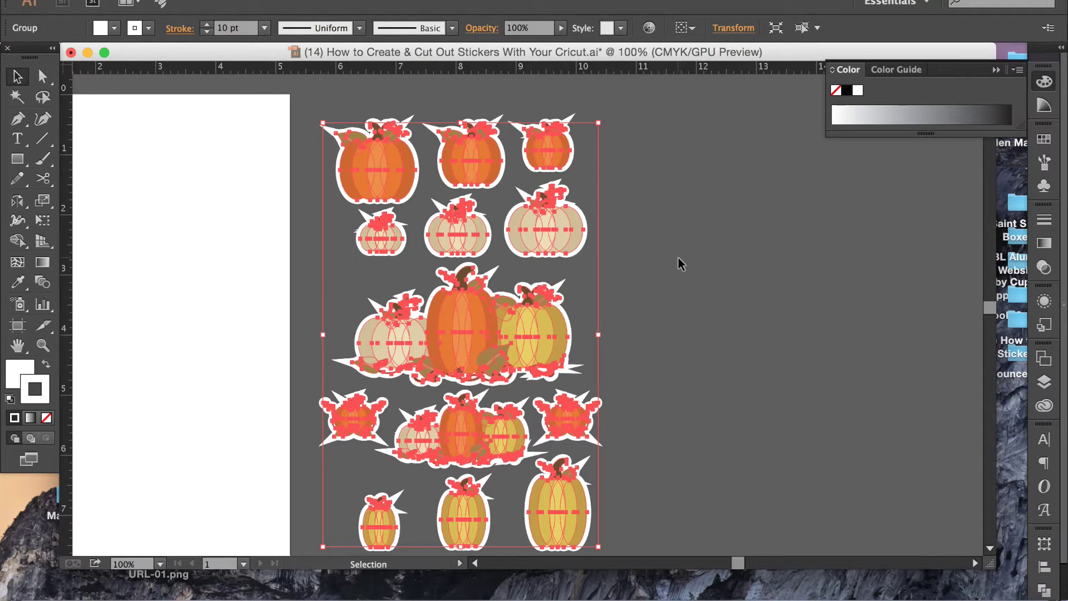
scroll(679, 259, right, 3)
scroll(679, 258, down, 1)
click(1045, 381)
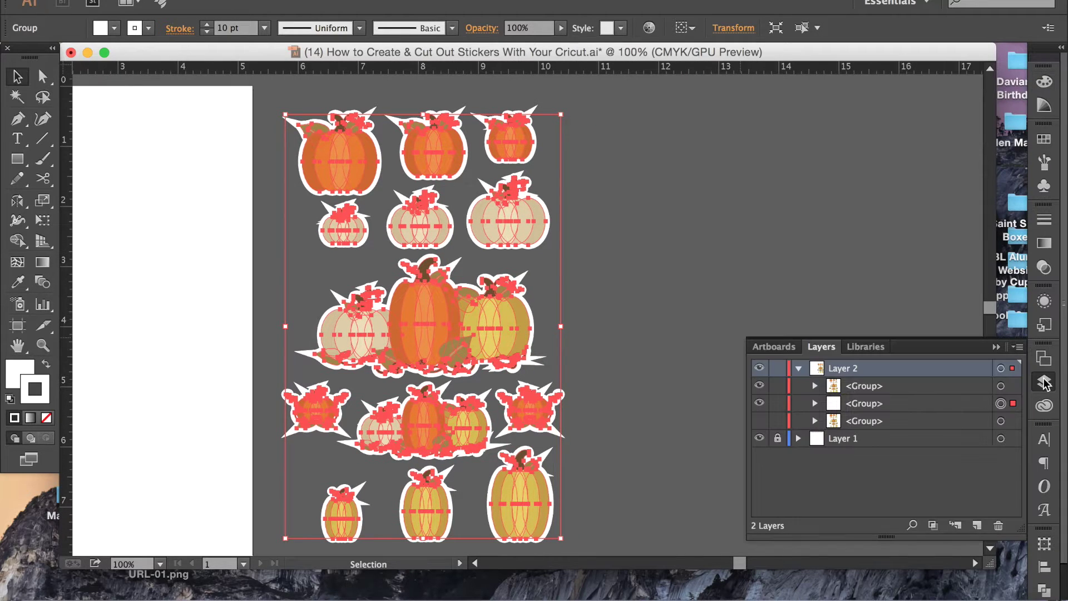
click(666, 283)
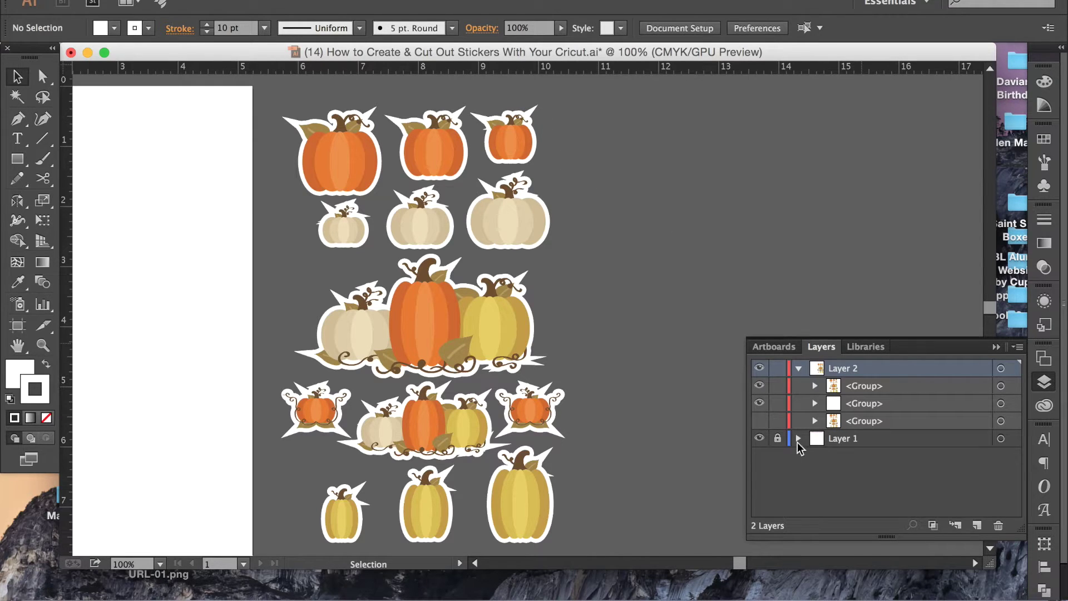
Step: Hide the coloured pumpkin group in front and convert the white copy's strokes into filled shapes with Outline Stroke
click(759, 385)
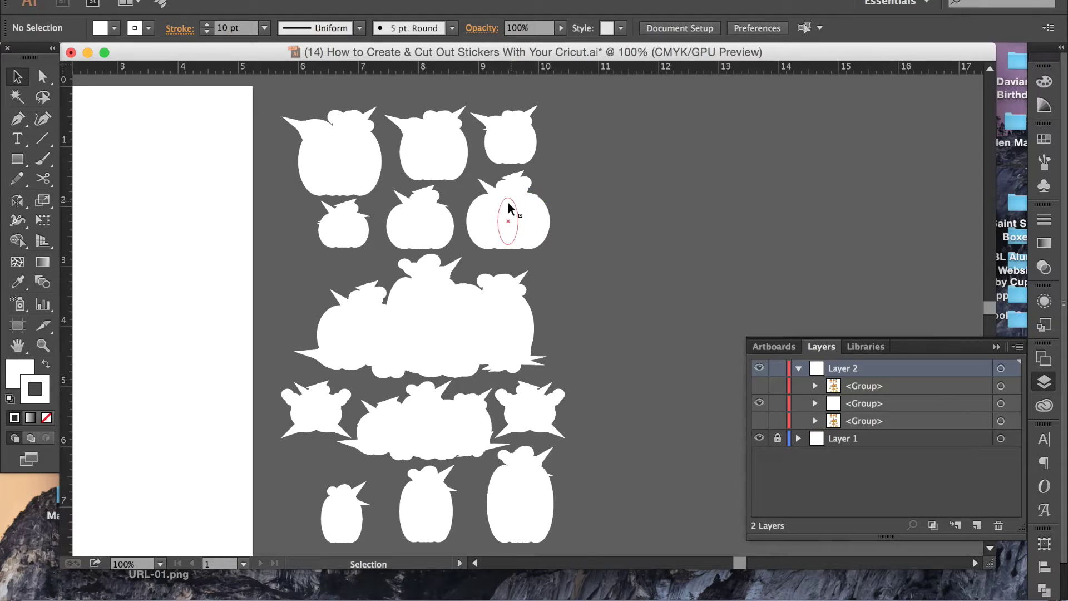
click(491, 191)
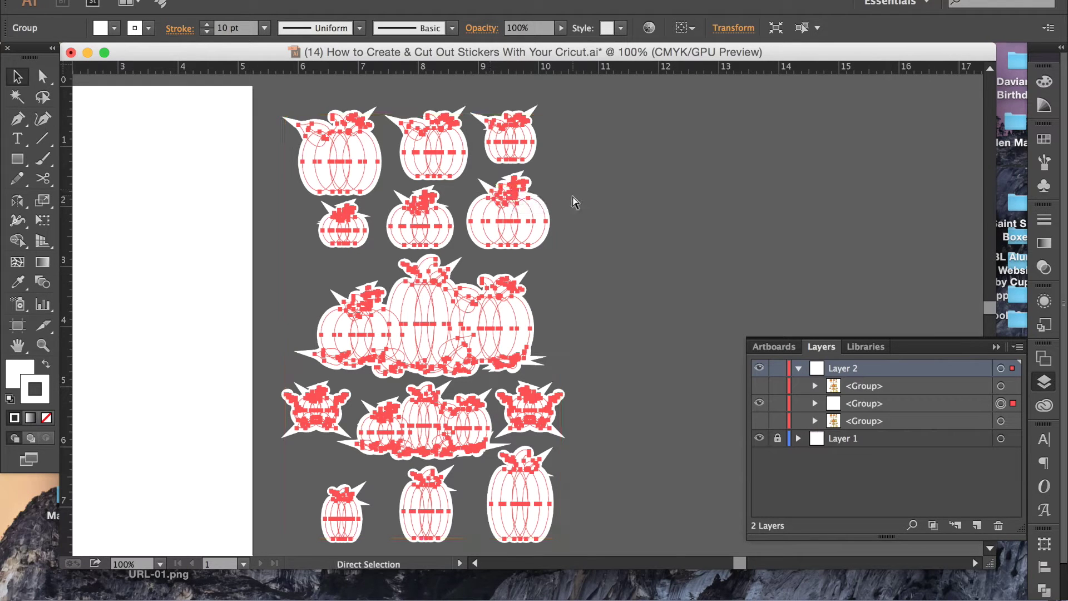
key(v)
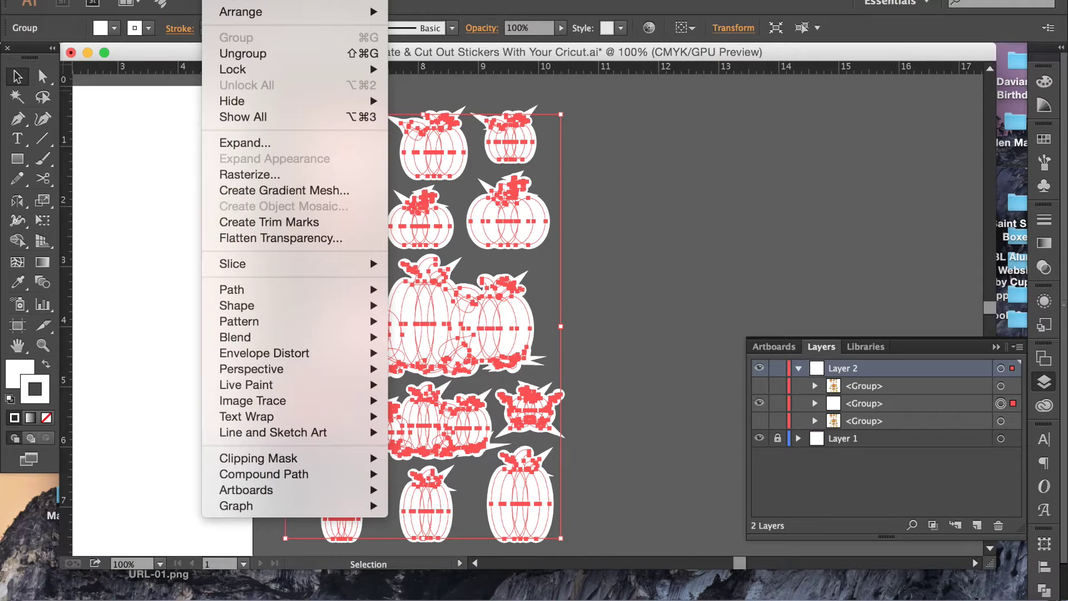
mouse_move(300, 309)
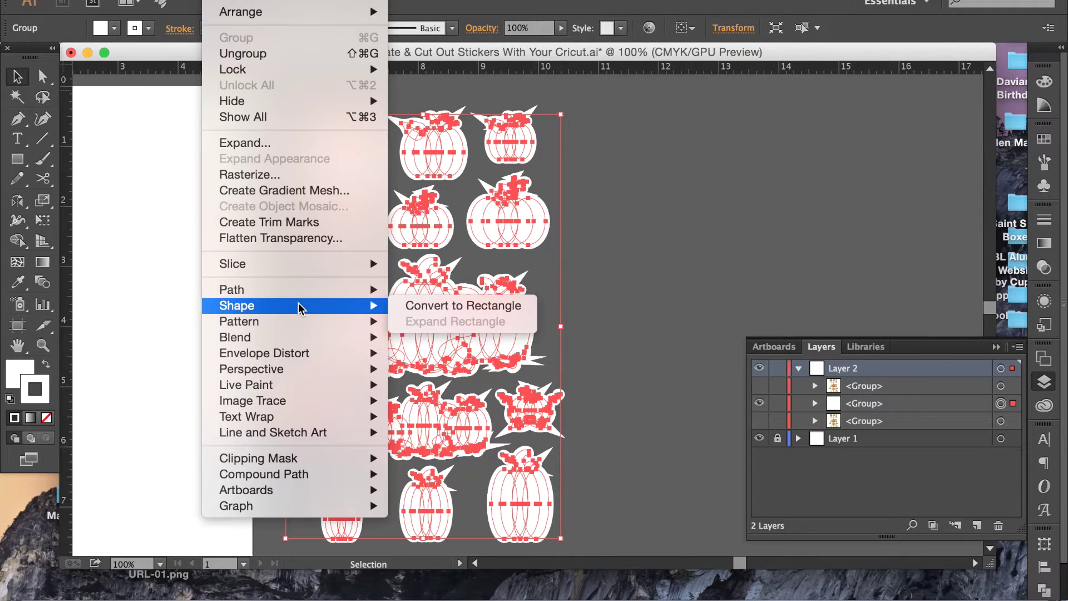
key(Escape)
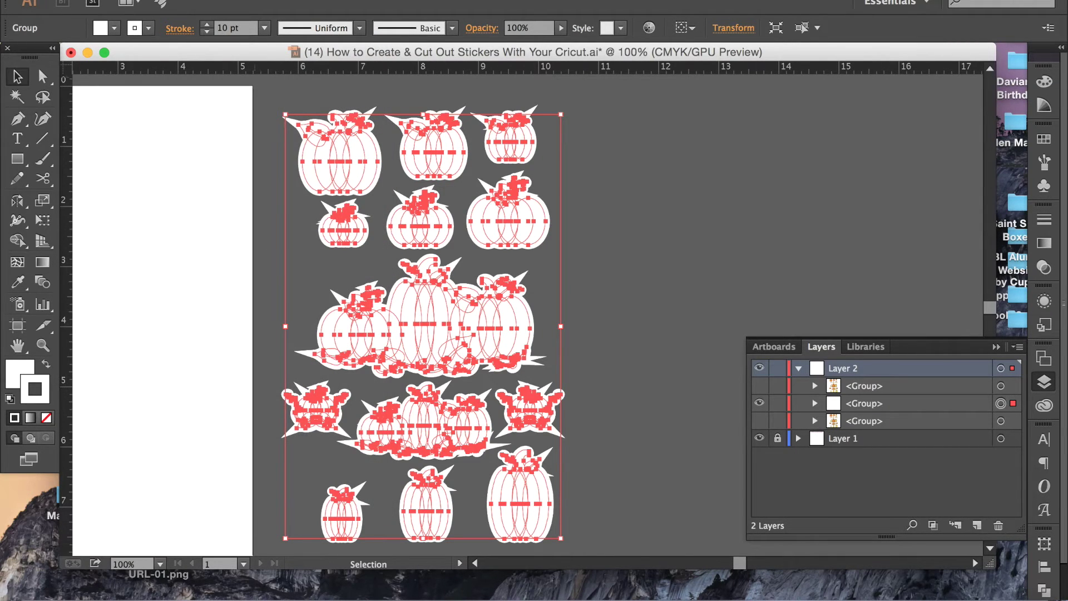
click(233, 1)
mouse_move(315, 294)
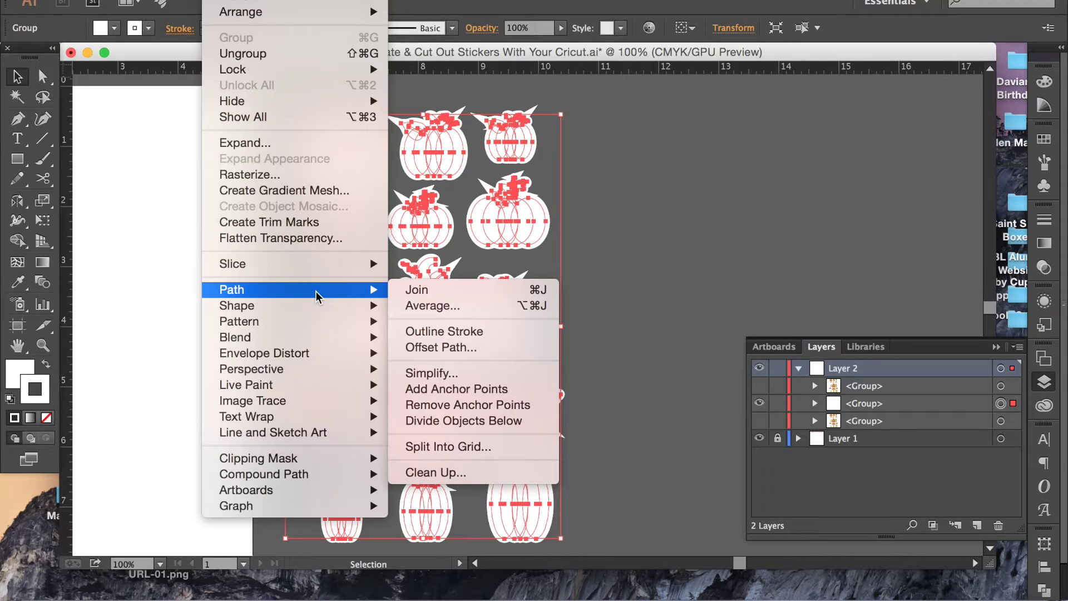
click(464, 332)
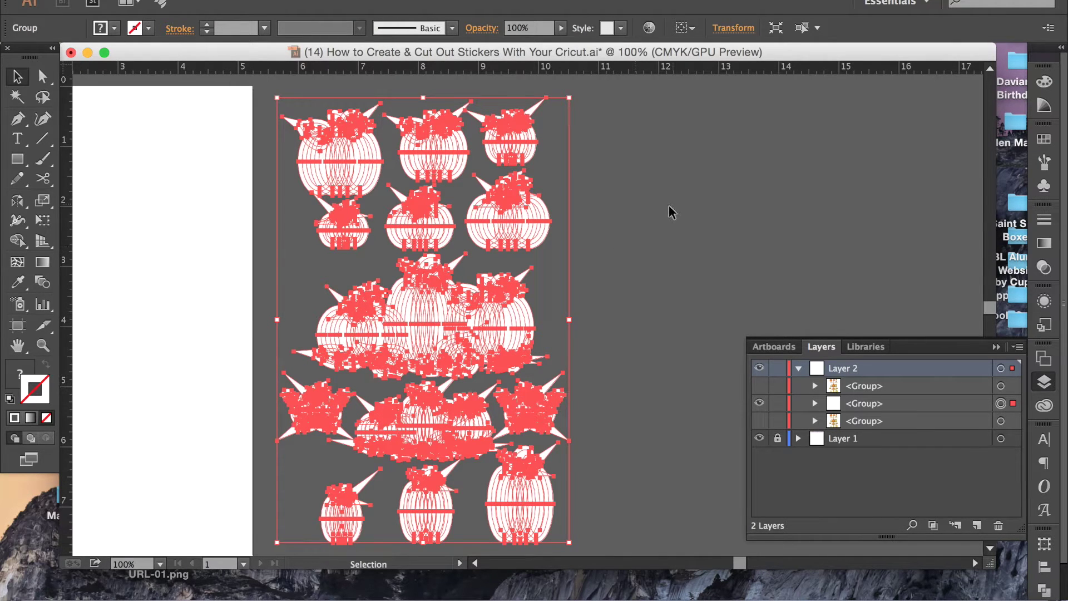
Step: Show the coloured pumpkins again and pull the middle top-row pumpkin's vine-side spike anchor inward to about X 8.62 in, Y 0.48 in
click(626, 202)
key(super+equal)
key(super+equal)
key(super+equal)
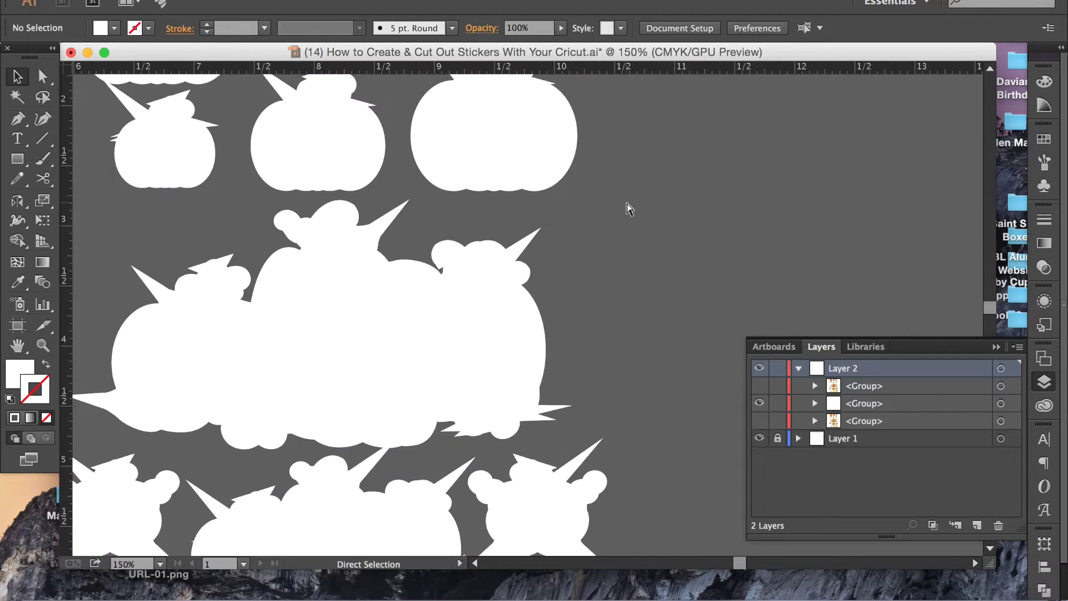
scroll(626, 203, up, 10)
scroll(626, 203, left, 3)
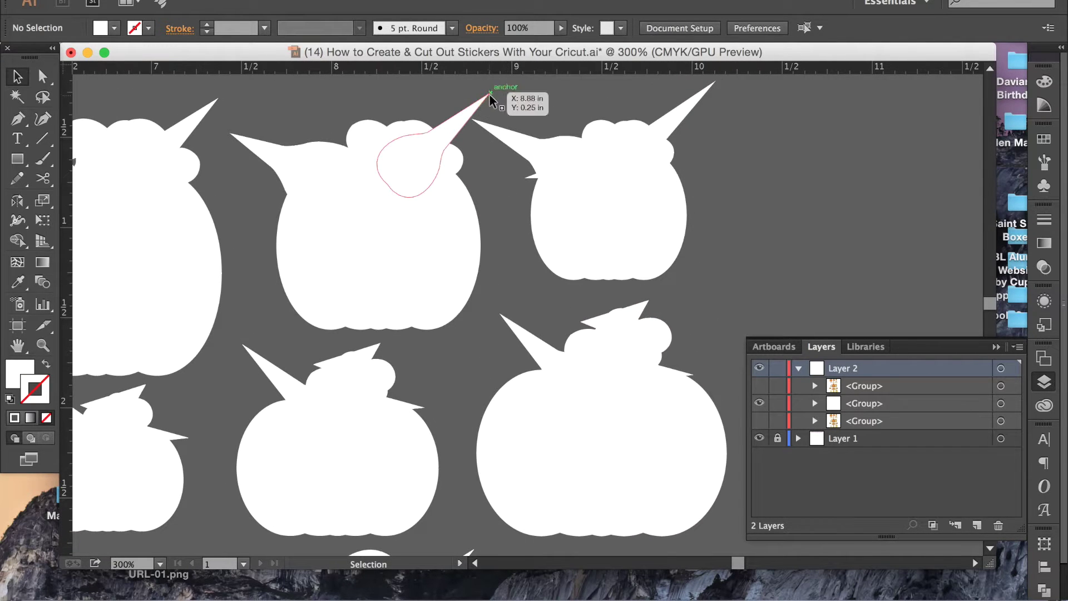
click(48, 79)
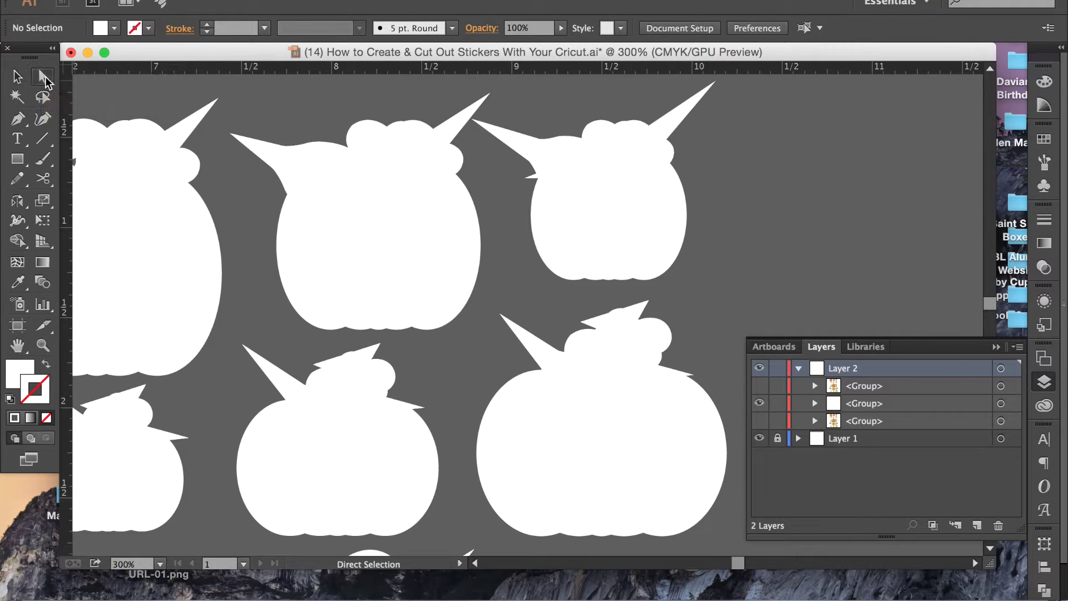
click(490, 93)
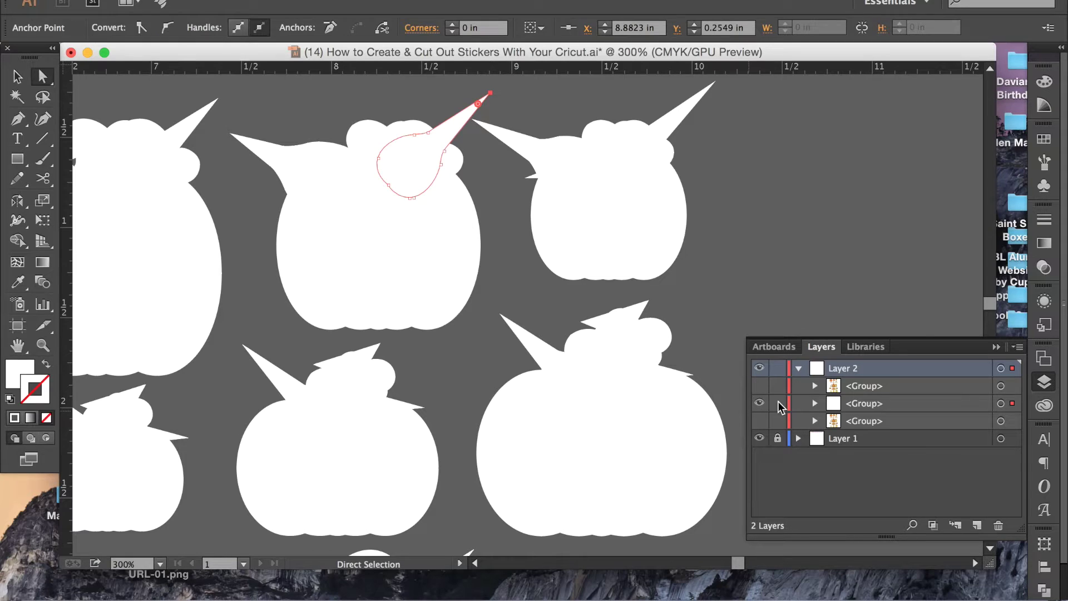
click(759, 385)
drag(490, 96, 443, 132)
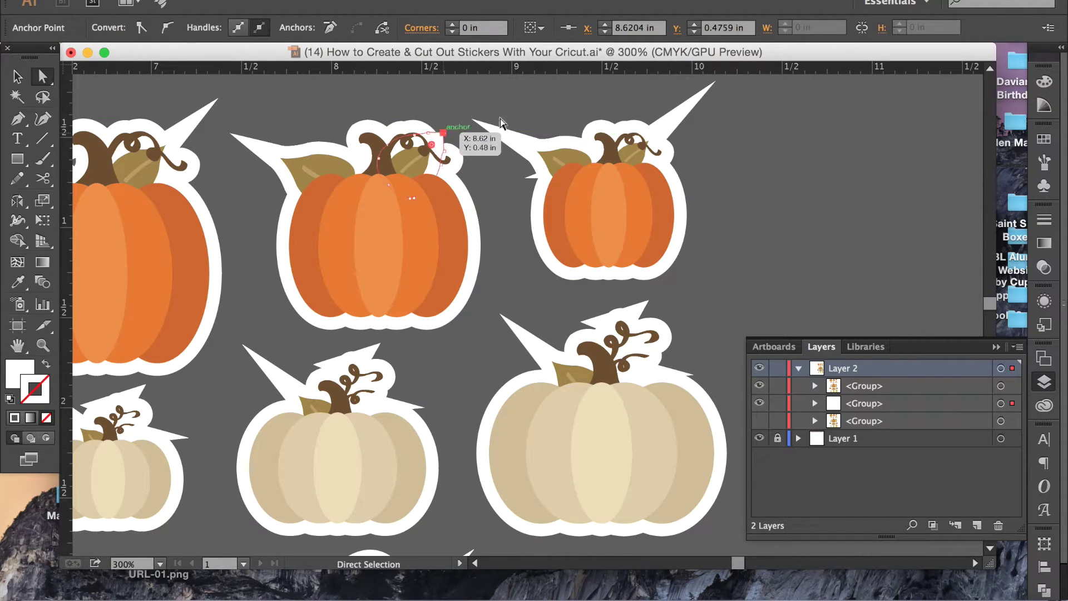
Step: Pull the smallest orange pumpkin's vine-side border spike in to about X 9.82 in, Y 0.47 in, and both leaf-side spikes inward
drag(714, 84, 661, 139)
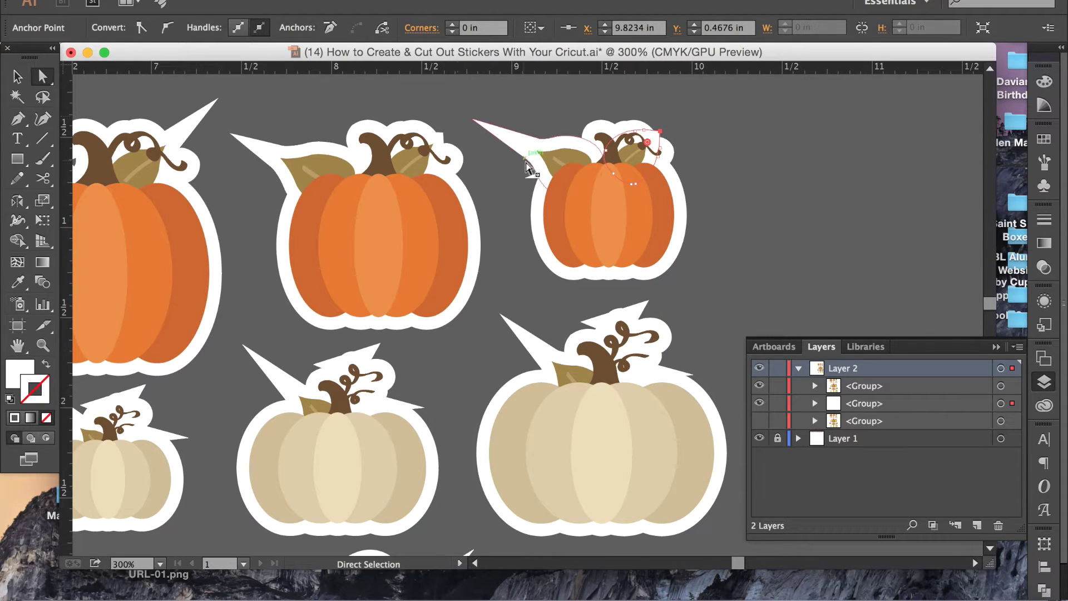
drag(524, 179, 545, 175)
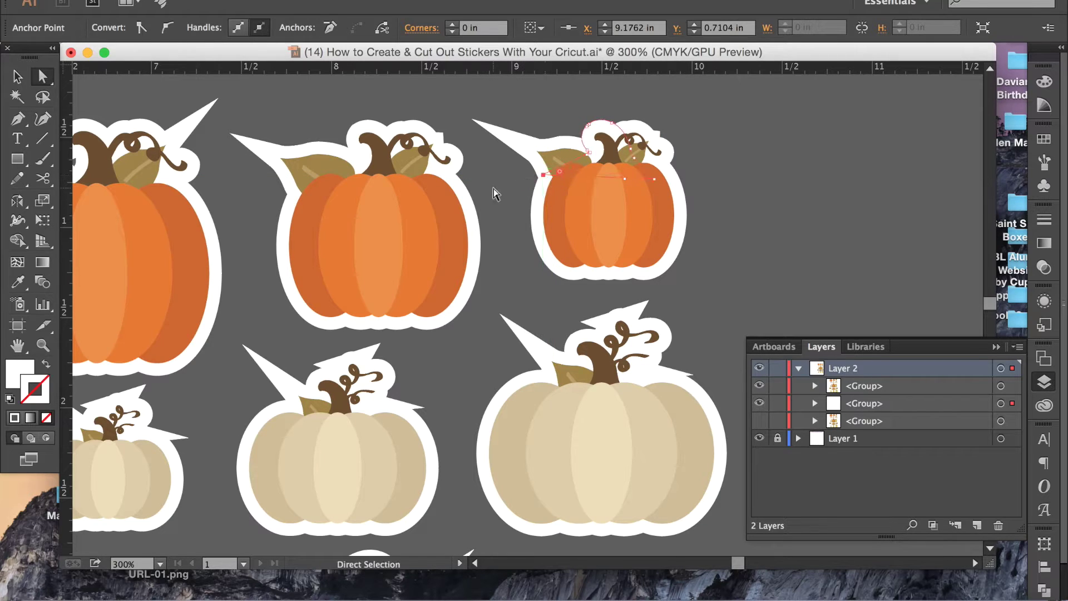
click(493, 188)
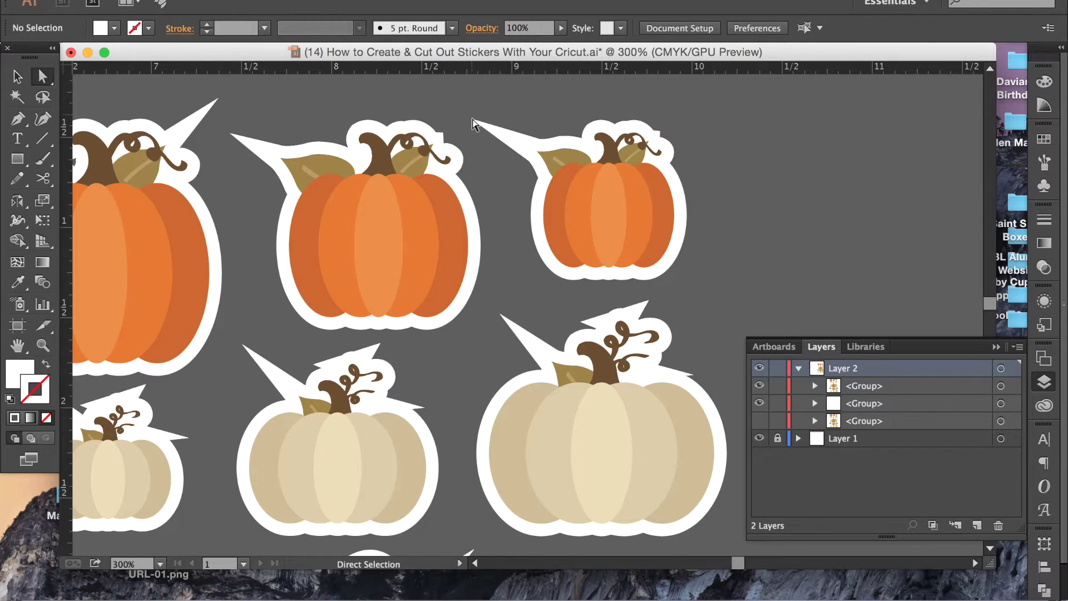
drag(473, 119, 523, 142)
click(499, 215)
scroll(498, 215, left, 5)
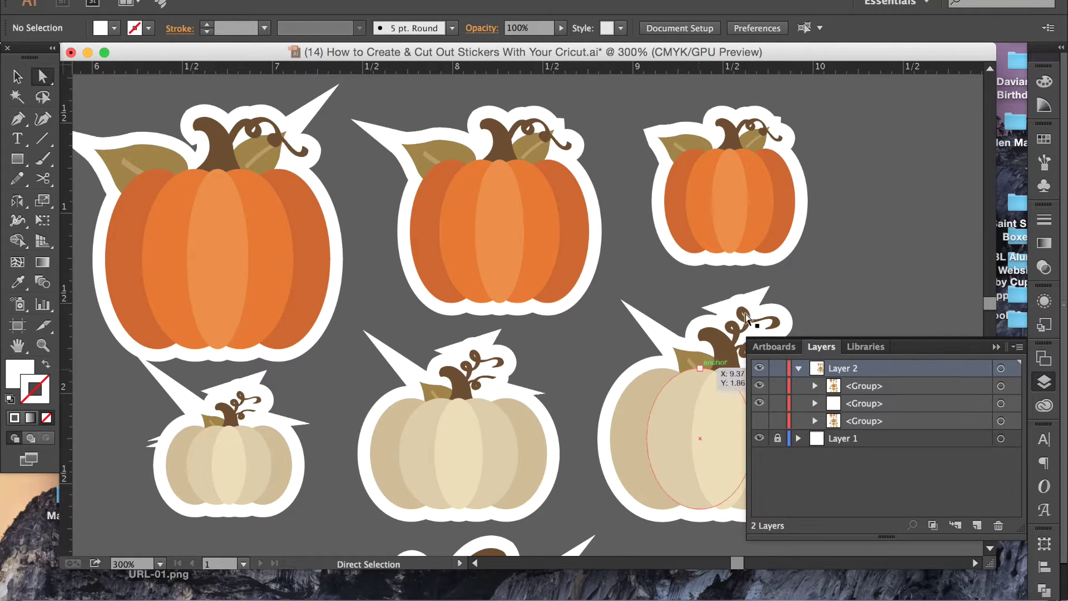
Step: Hide the coloured pumpkin group and merge the white copy's overlapping shapes into solid silhouettes with Pathfinder Unite
alt+click(760, 403)
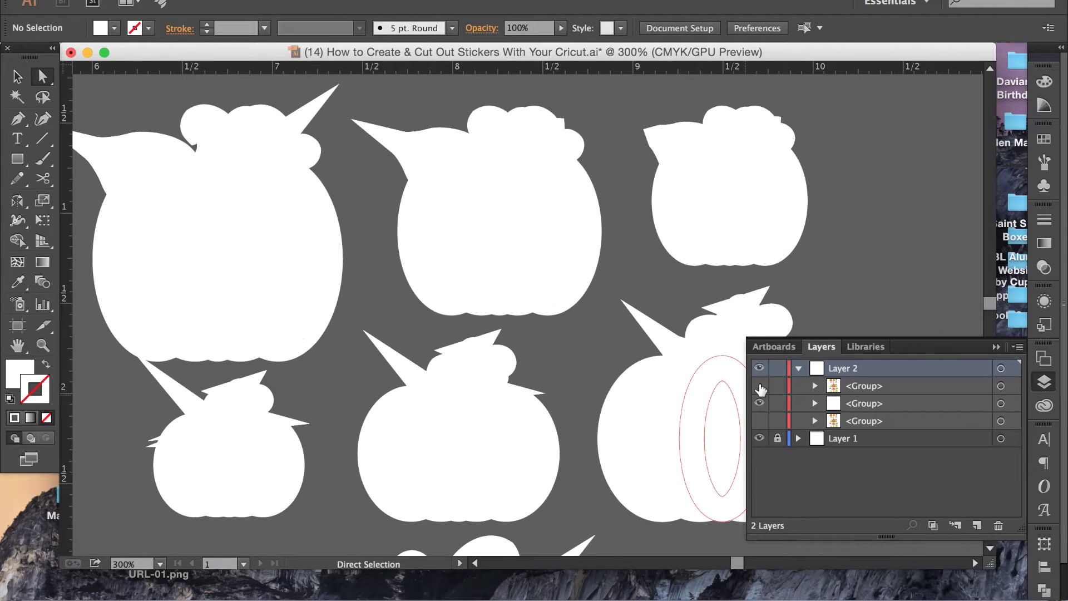
key(v)
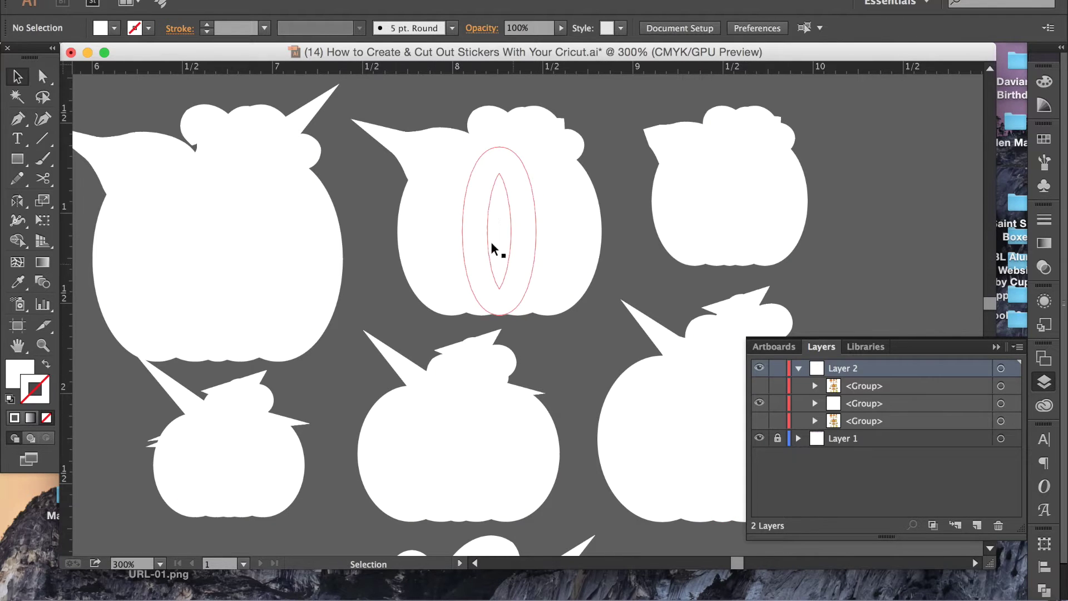
click(482, 206)
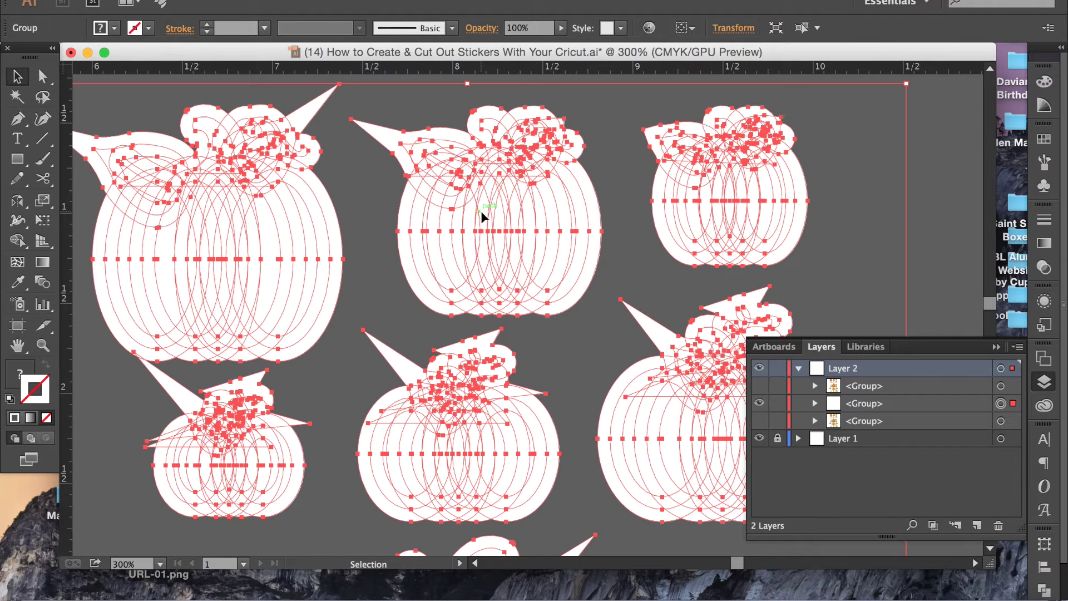
click(1045, 590)
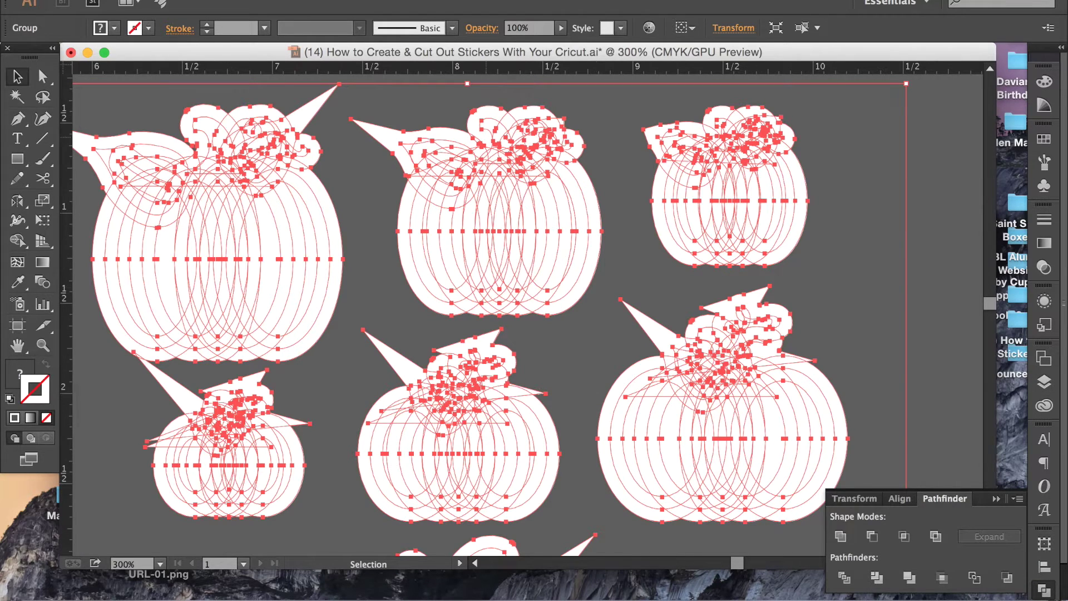
click(451, 0)
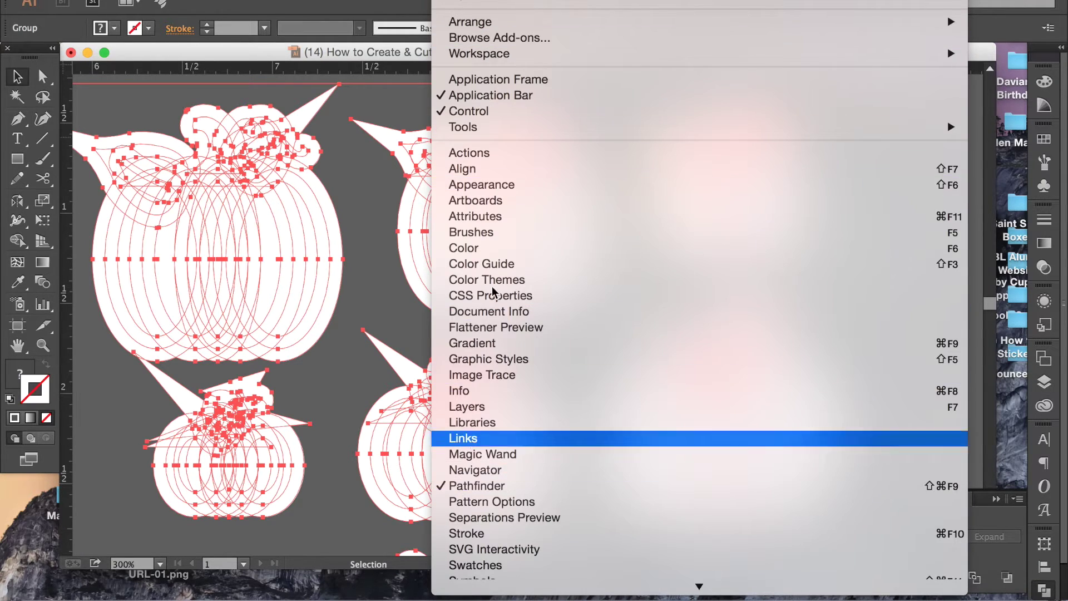
key(Escape)
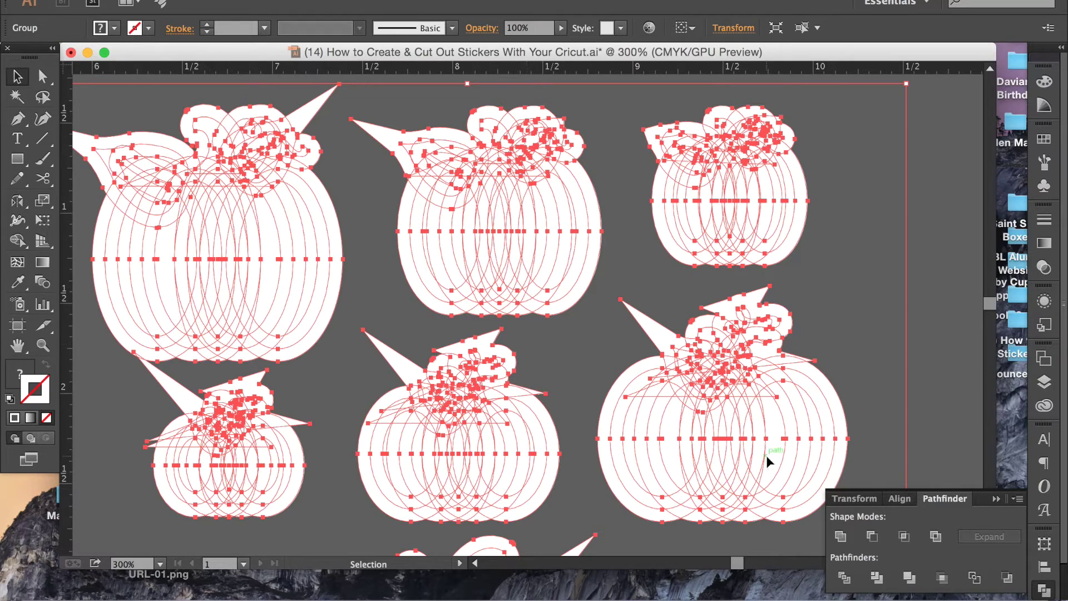
click(840, 536)
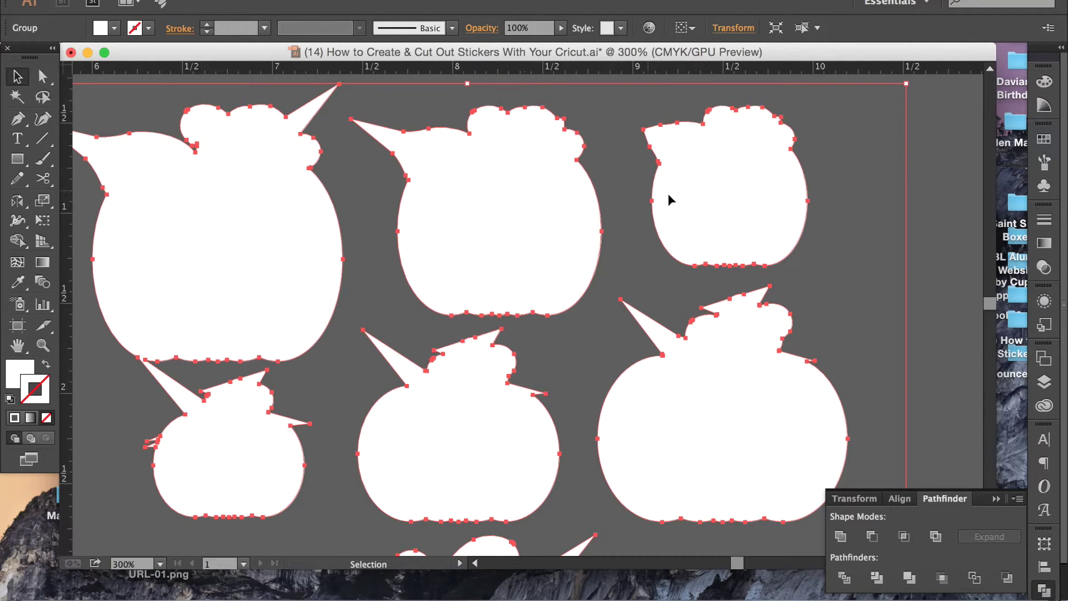
click(596, 327)
key(super+minus)
key(super+minus)
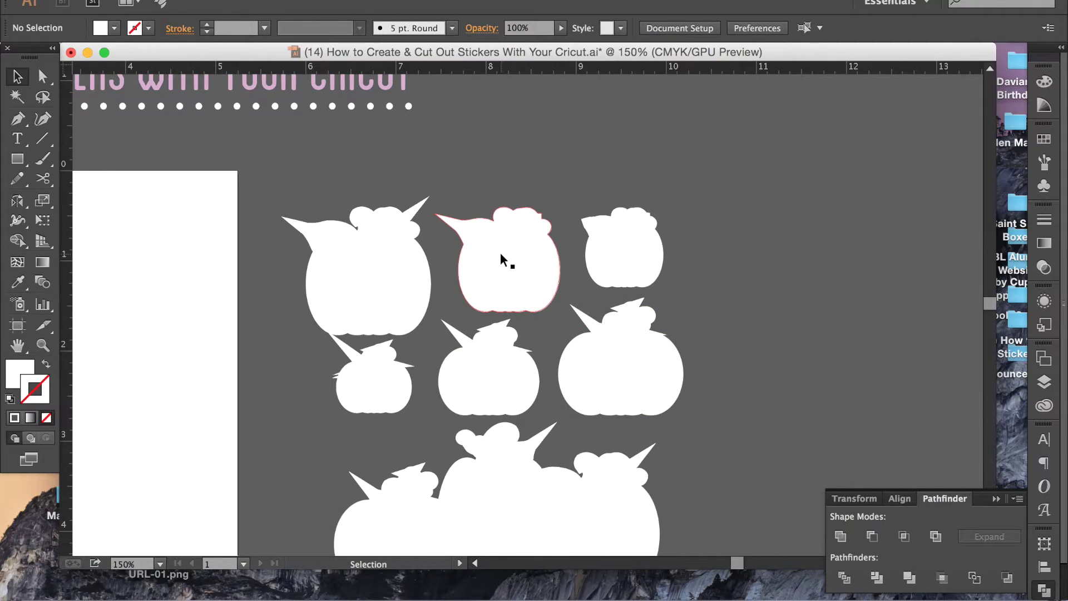
scroll(712, 327, down, 3)
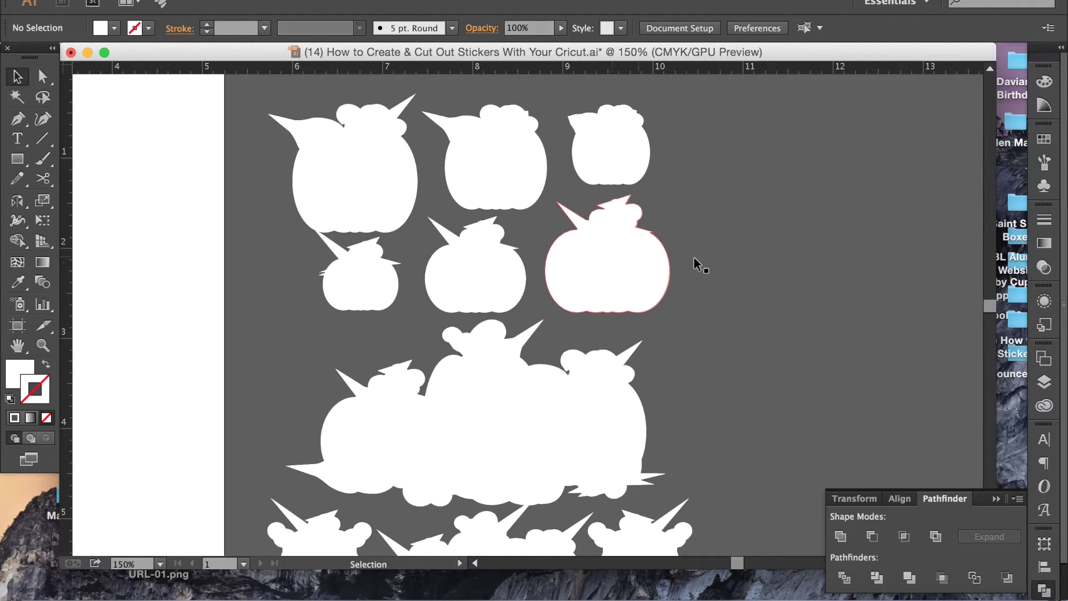
Step: Examine the merged white shapes in the layer list and as individual pumpkins, leaving the artwork deselected
click(1044, 381)
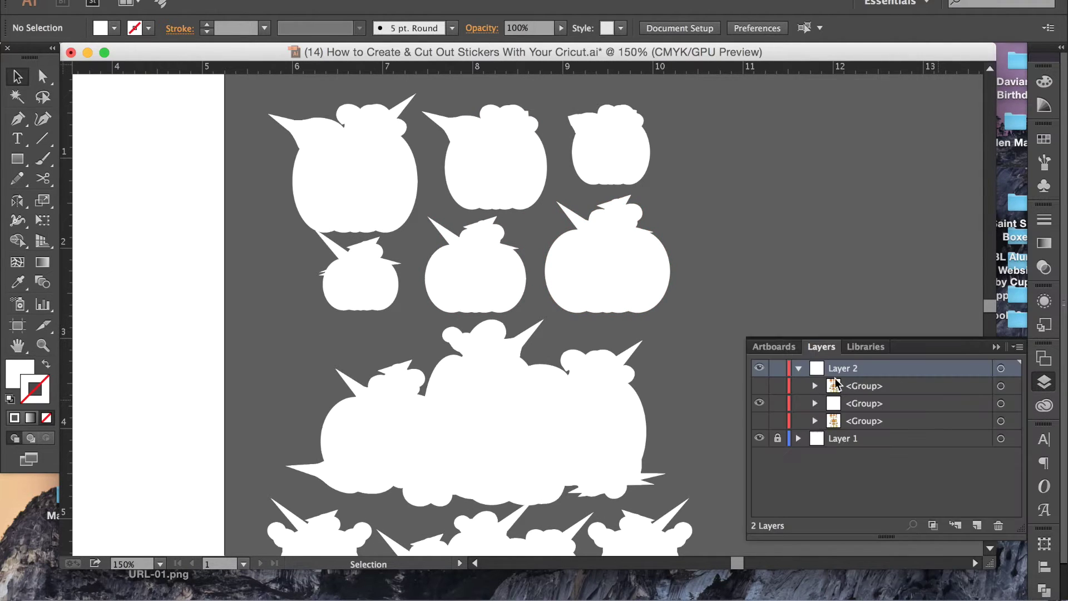
click(1013, 404)
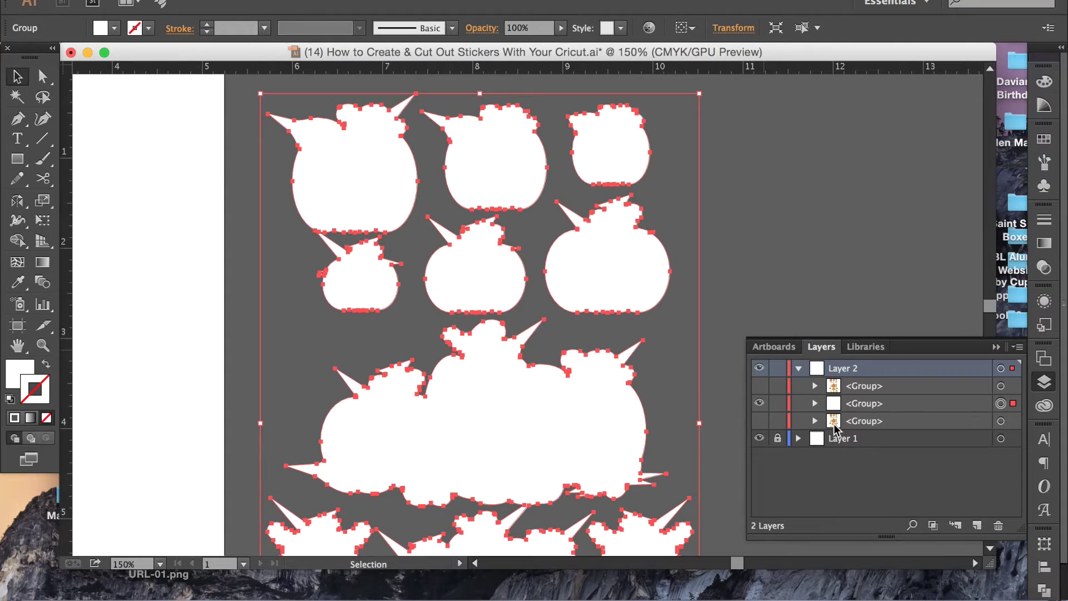
click(743, 232)
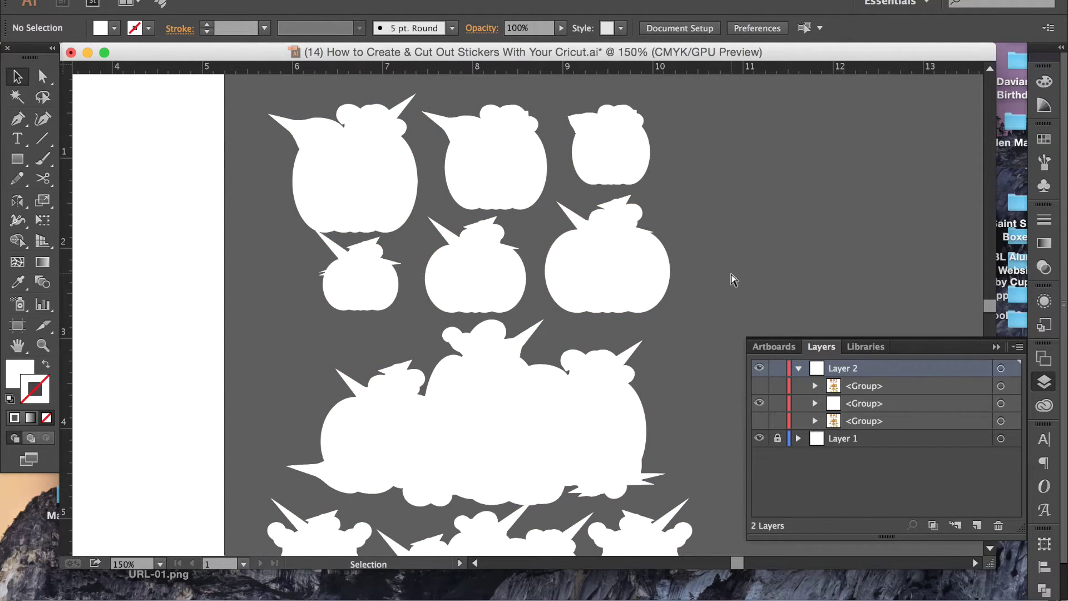
key(a)
click(605, 258)
click(612, 150)
click(496, 161)
key(v)
click(732, 227)
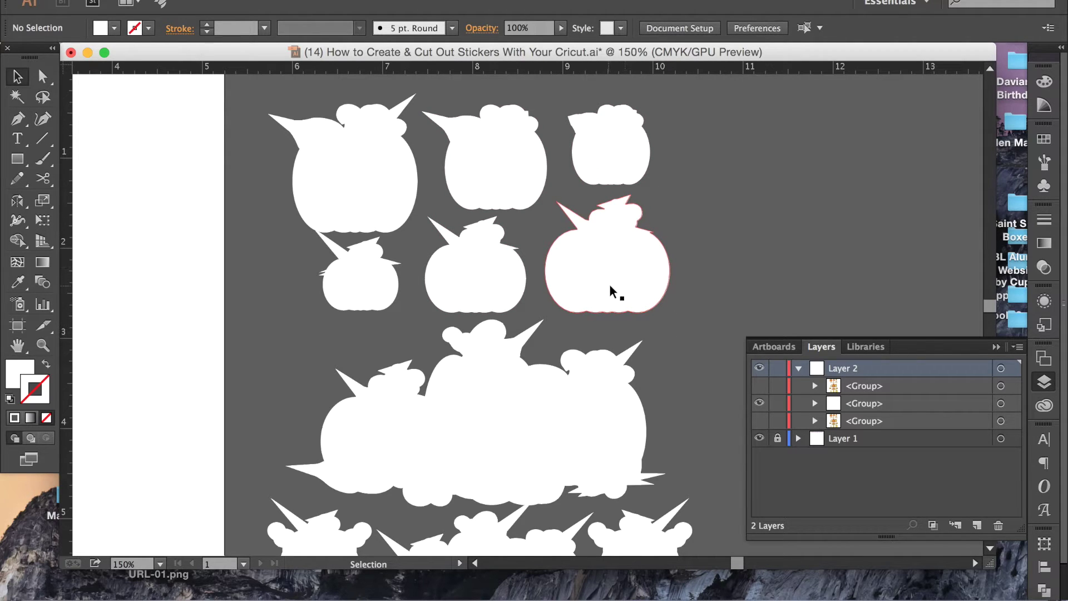
Step: Convert the merged white pumpkin group into one compound path, then redisplay the coloured pumpkins and deselect the artwork
click(585, 278)
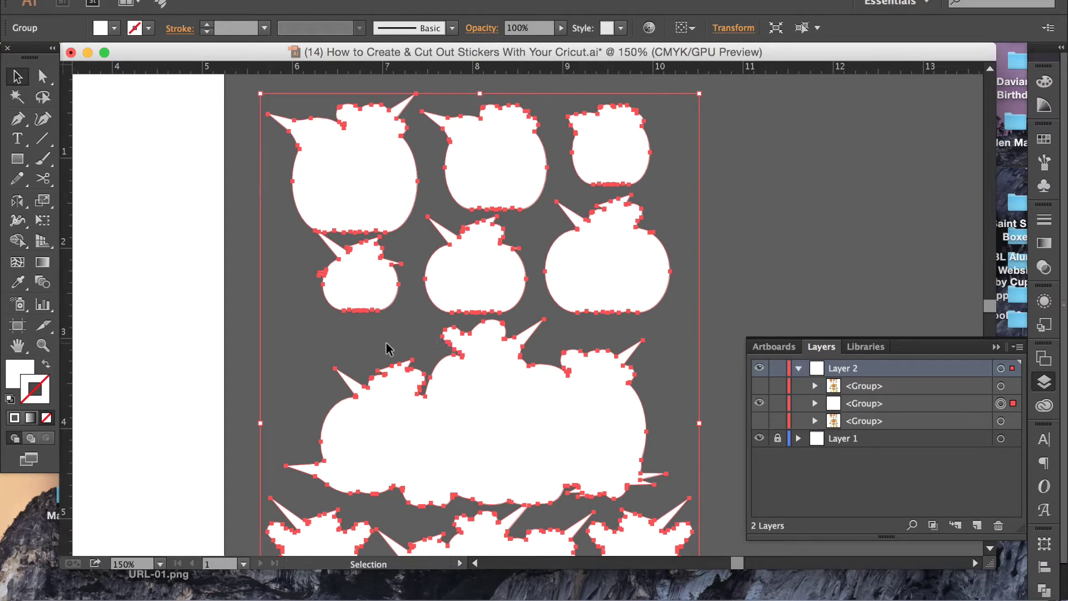
click(223, 0)
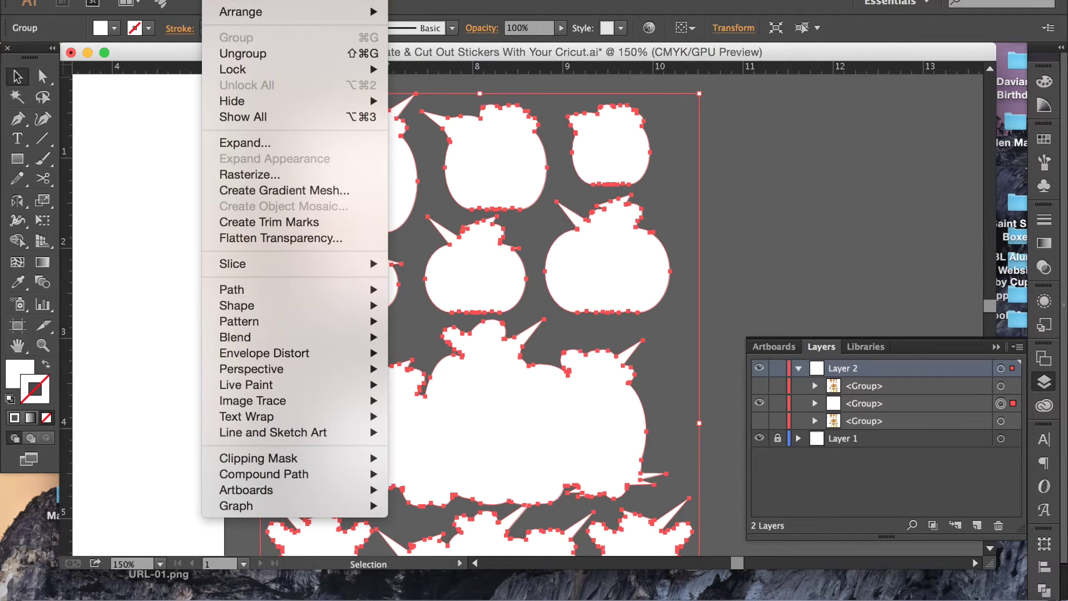
mouse_move(273, 105)
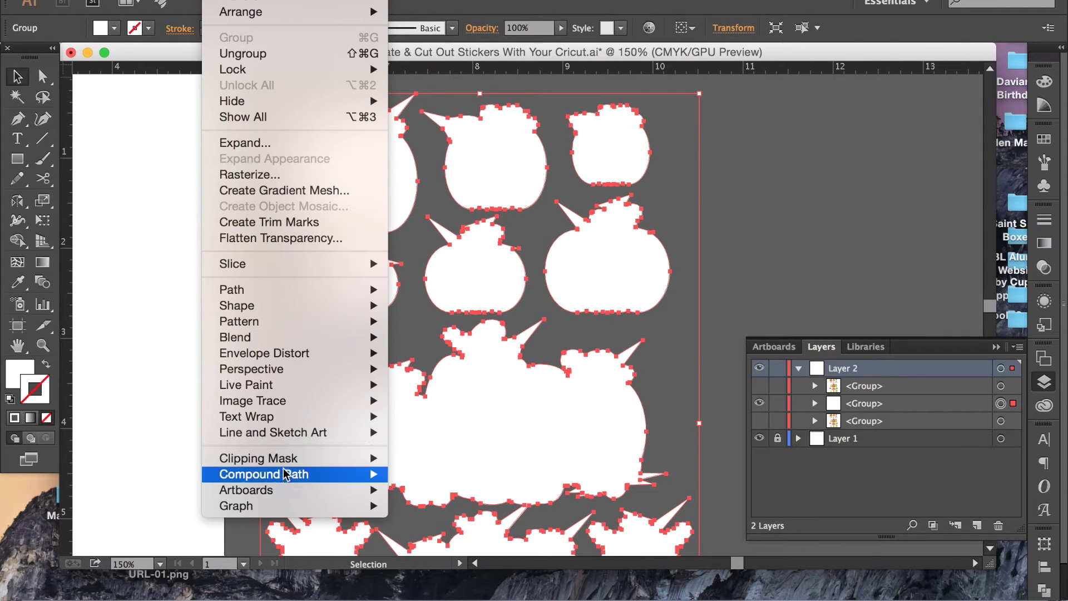
mouse_move(289, 475)
click(462, 474)
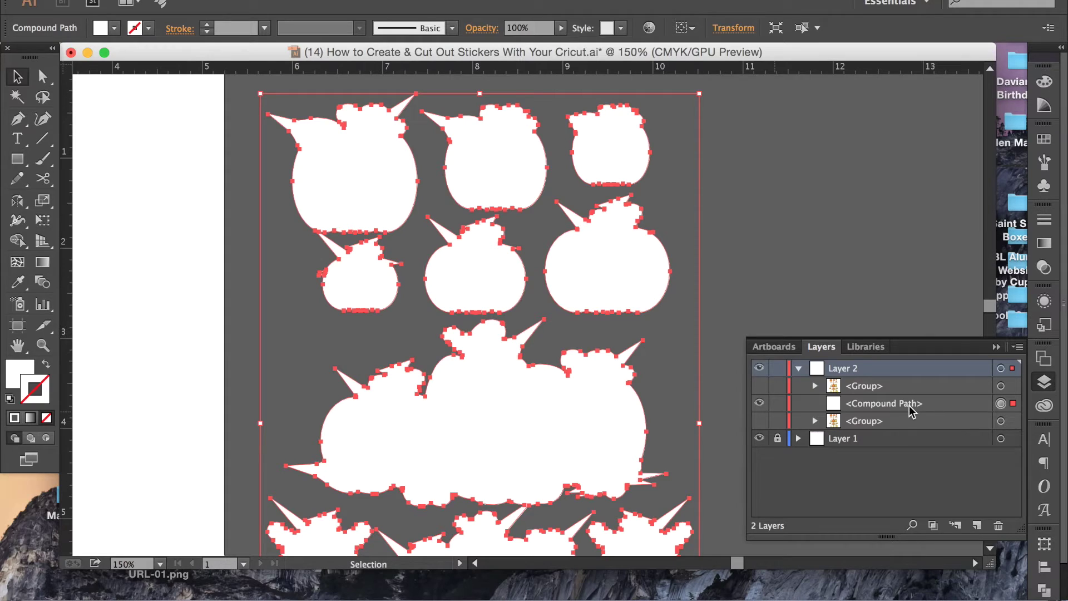
key(ctrl+g)
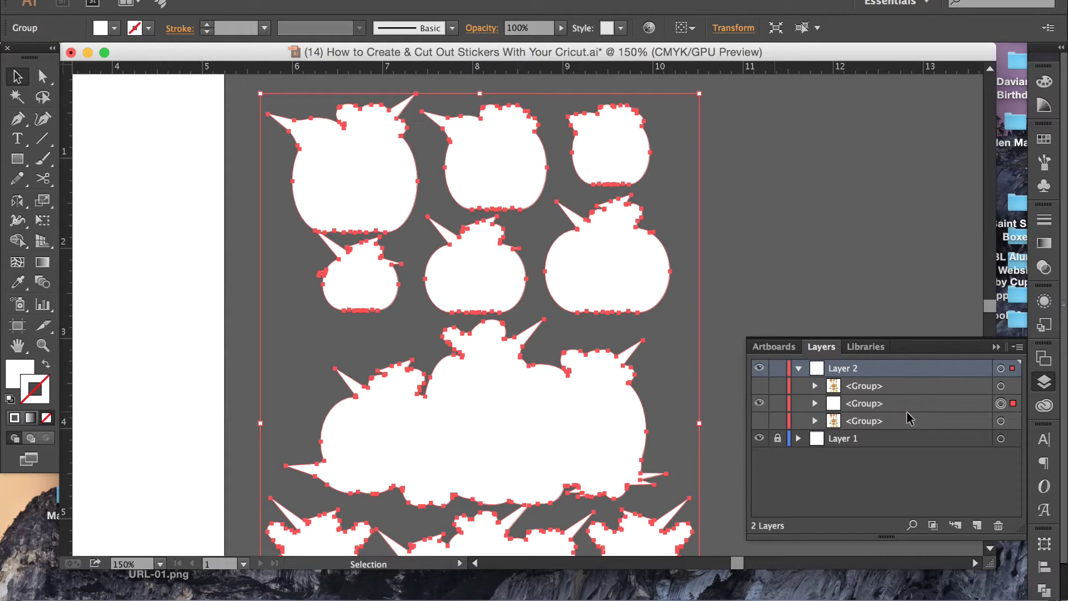
click(816, 405)
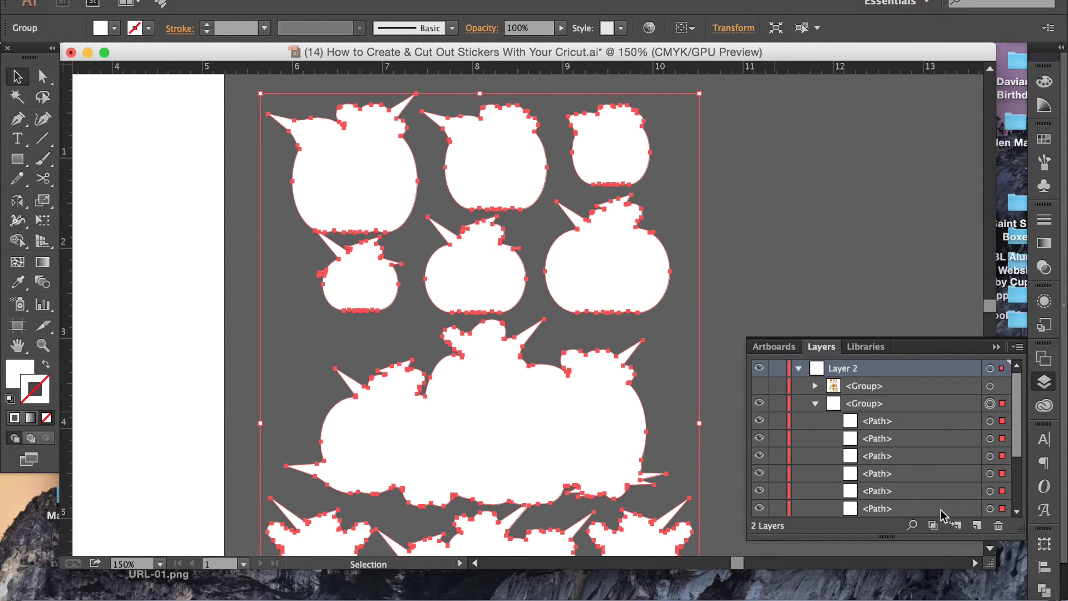
key(ctrl)
key(ctrl+8)
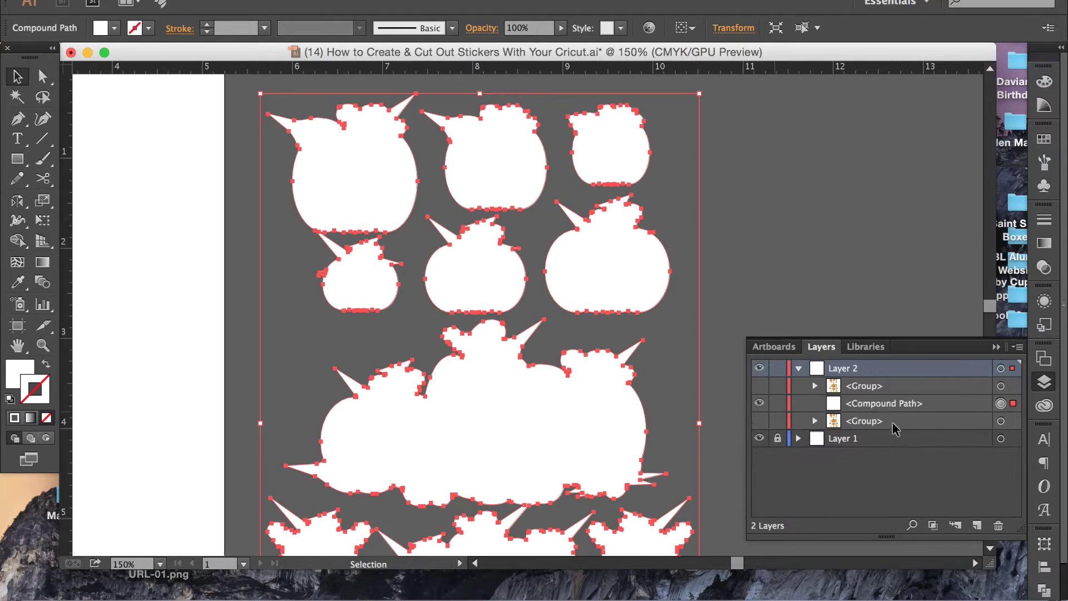
click(758, 385)
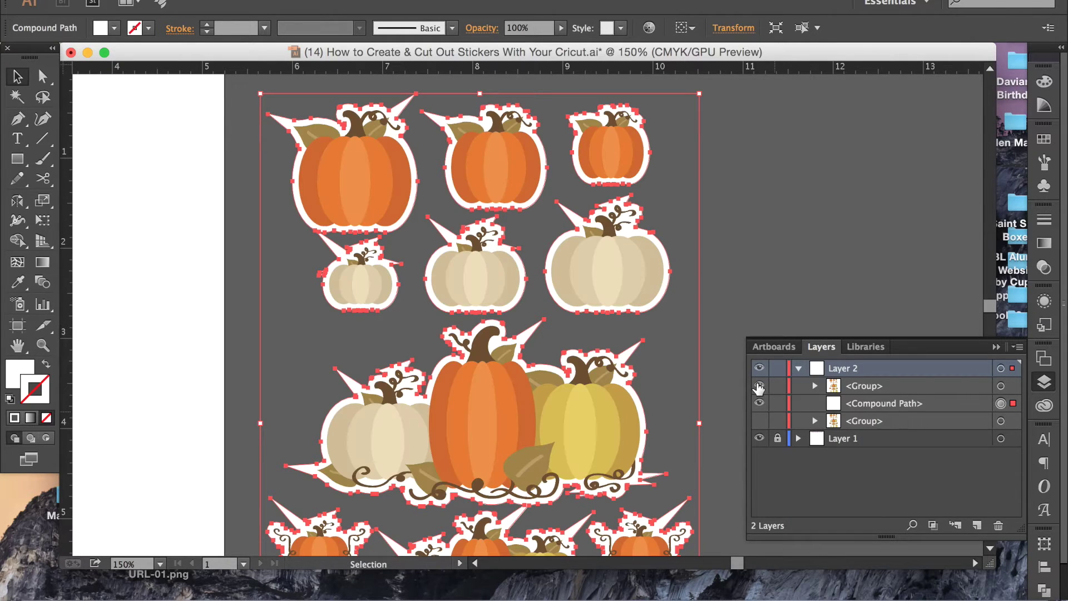
click(758, 248)
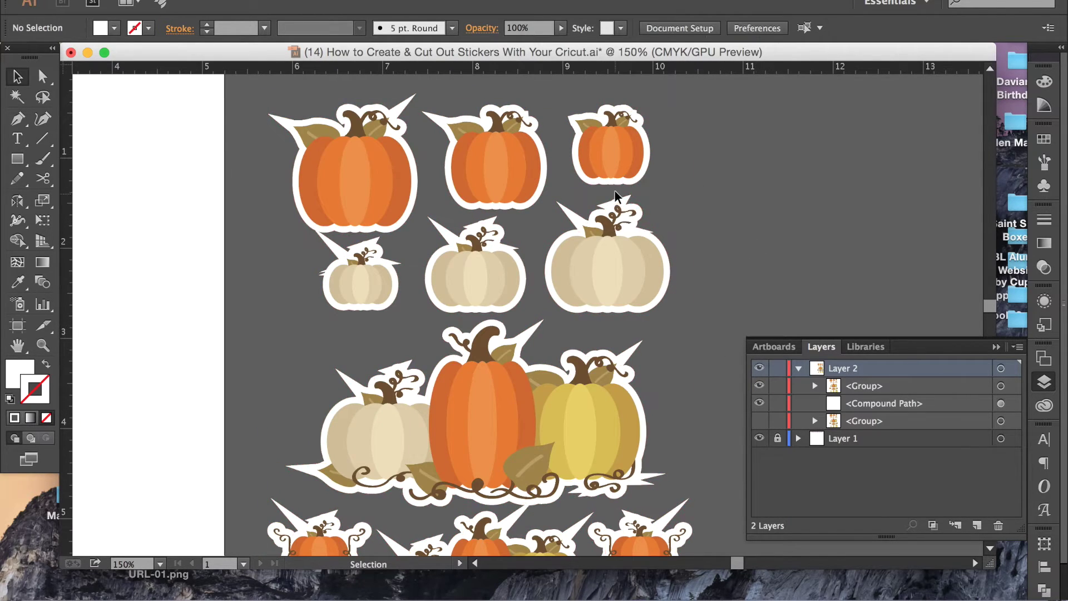
Step: Delete the white compound path and, with the coloured copy hidden, show the original pumpkin group on the artboard
drag(851, 405, 998, 524)
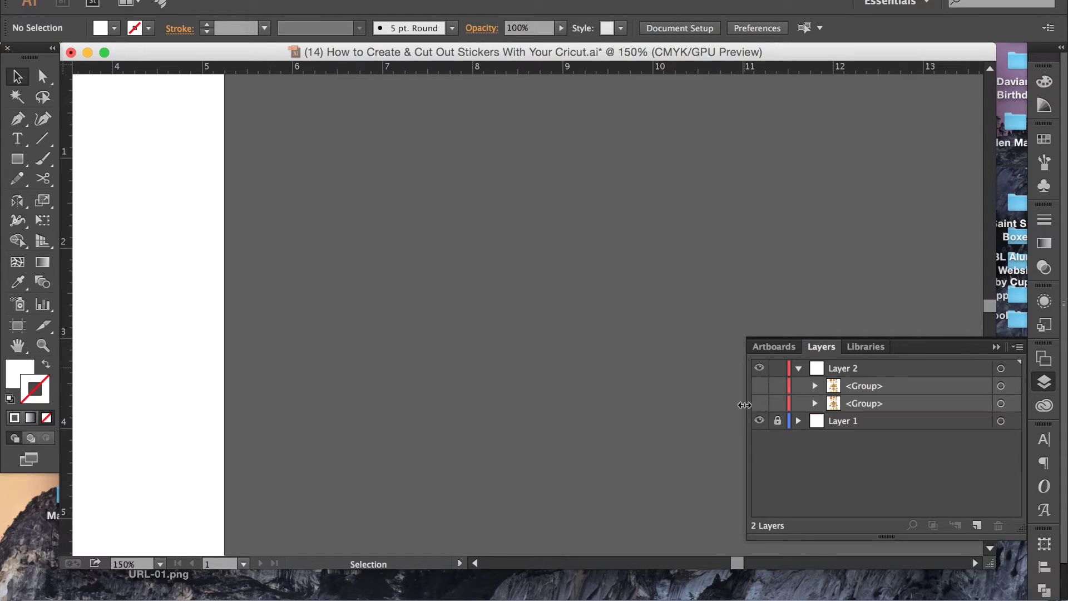
click(759, 403)
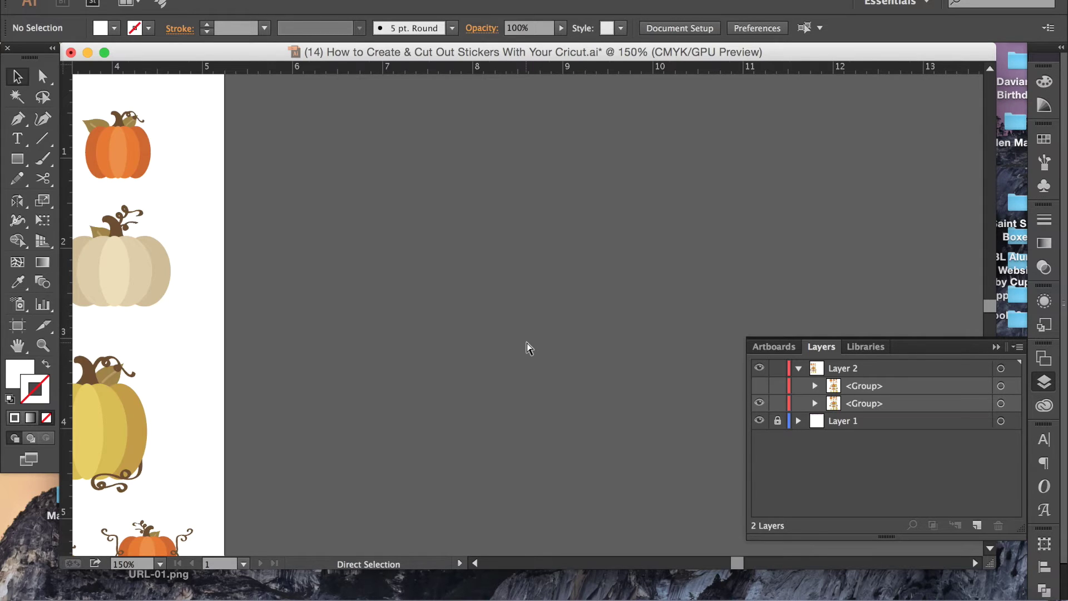
key(super+minus)
key(super+minus)
scroll(527, 348, left, 3)
scroll(528, 349, up, 1)
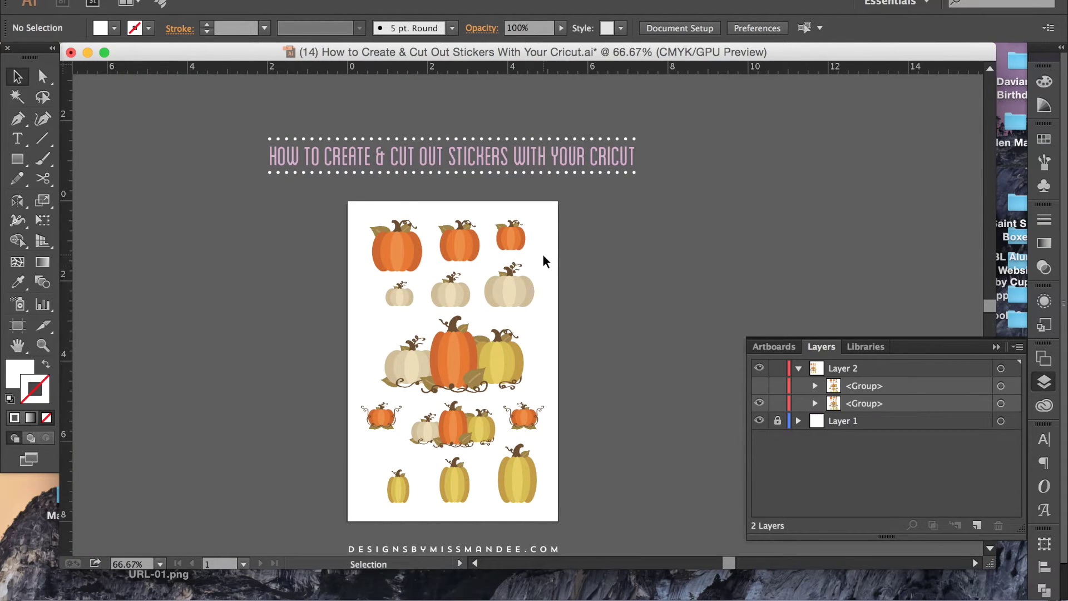
drag(507, 288, 632, 287)
click(710, 307)
key(super+z)
click(713, 309)
scroll(712, 309, down, 2)
scroll(712, 308, left, 2)
scroll(712, 309, up, 1)
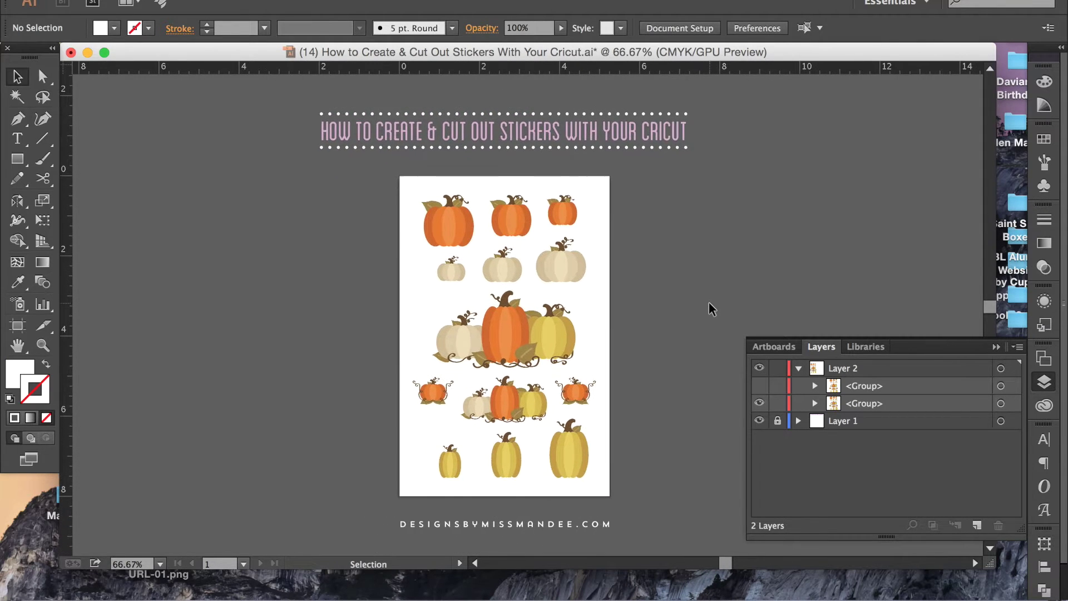
Step: Delete the hidden coloured pumpkin copy and Layer 1, keeping only the pumpkin group on the artboard
click(859, 387)
click(998, 525)
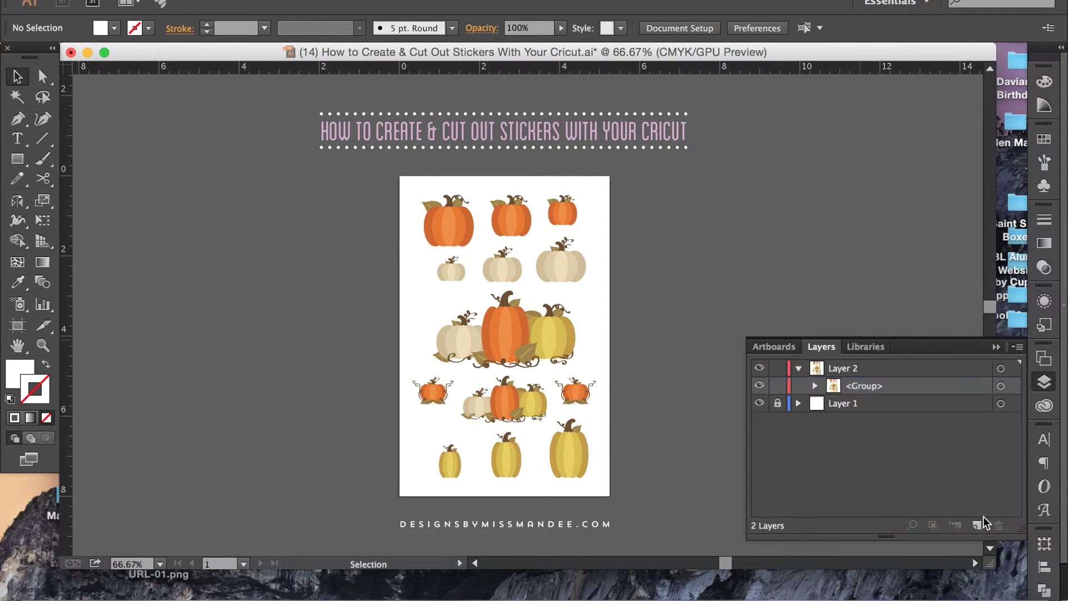
click(838, 405)
click(1000, 526)
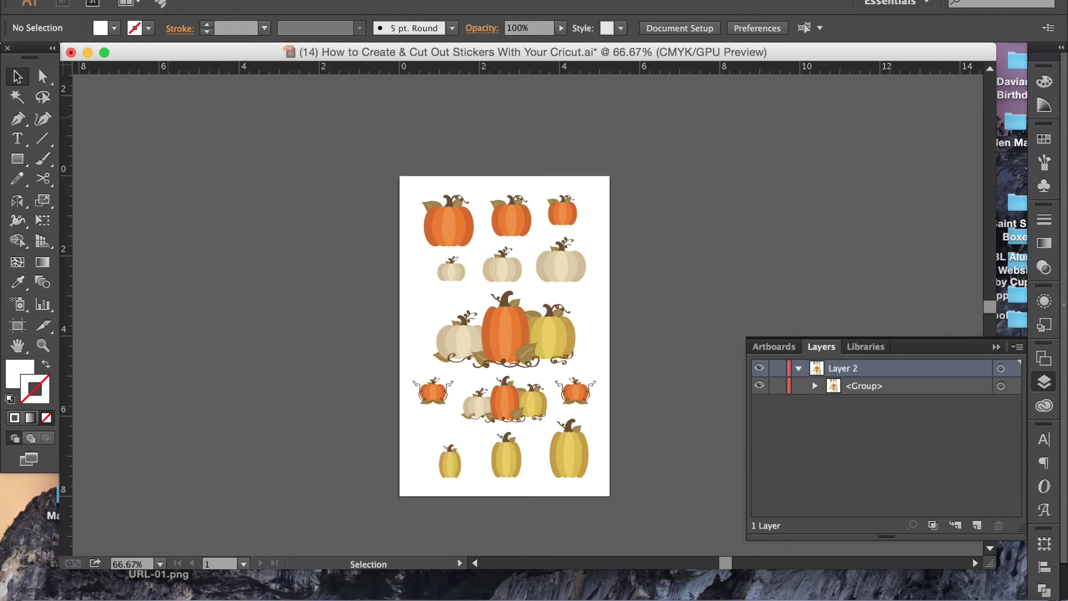
Step: Save the pumpkin artwork as an SVG named Pumpkin Stickers(2) in the (14) How to Cut Stickers folder, accepting the default SVG options
click(150, 1)
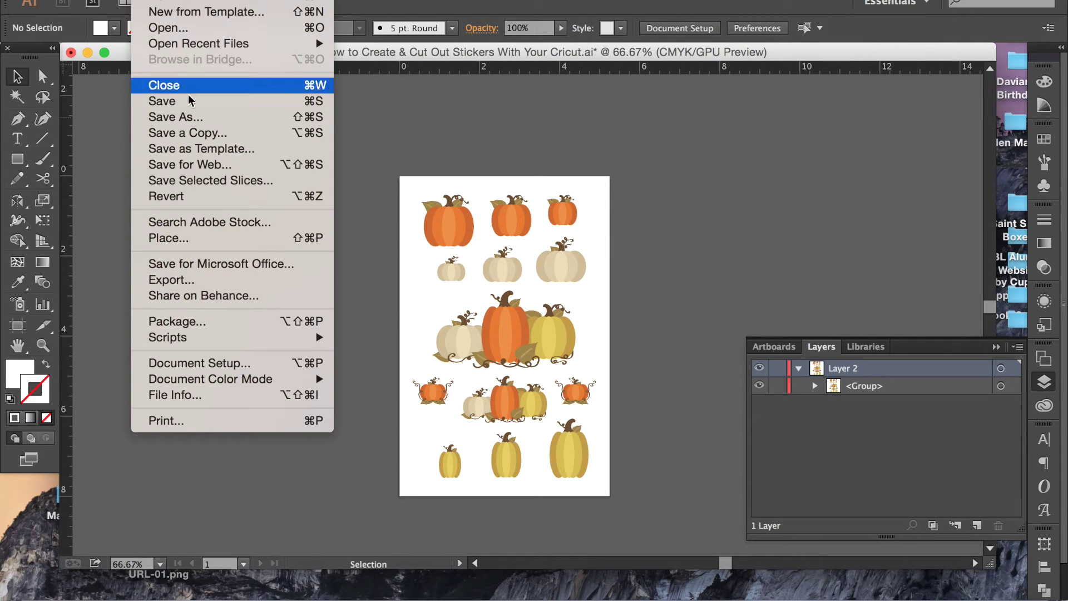
click(190, 119)
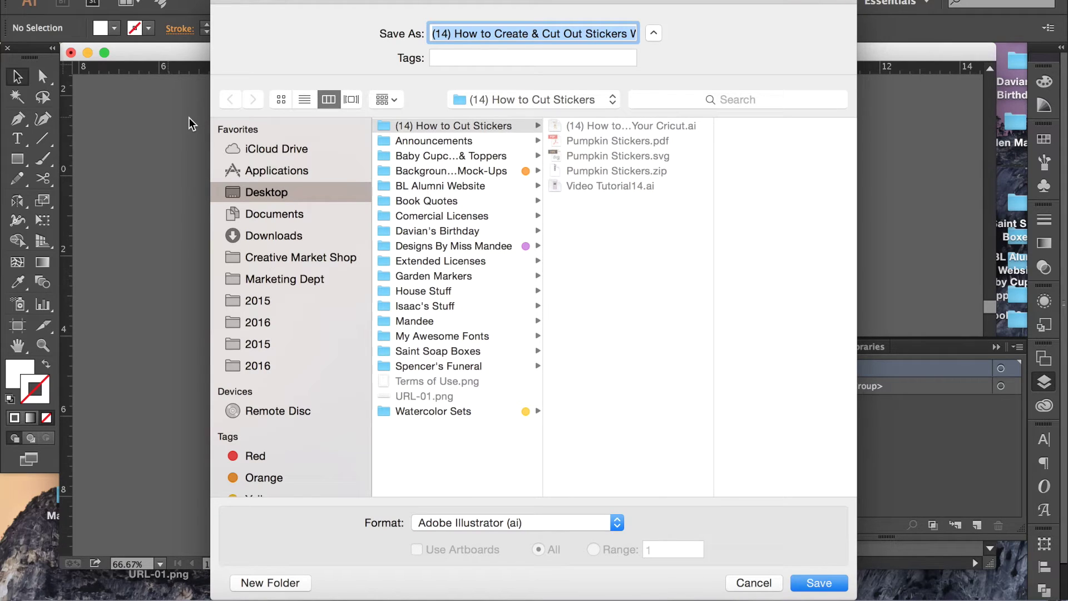
text(P)
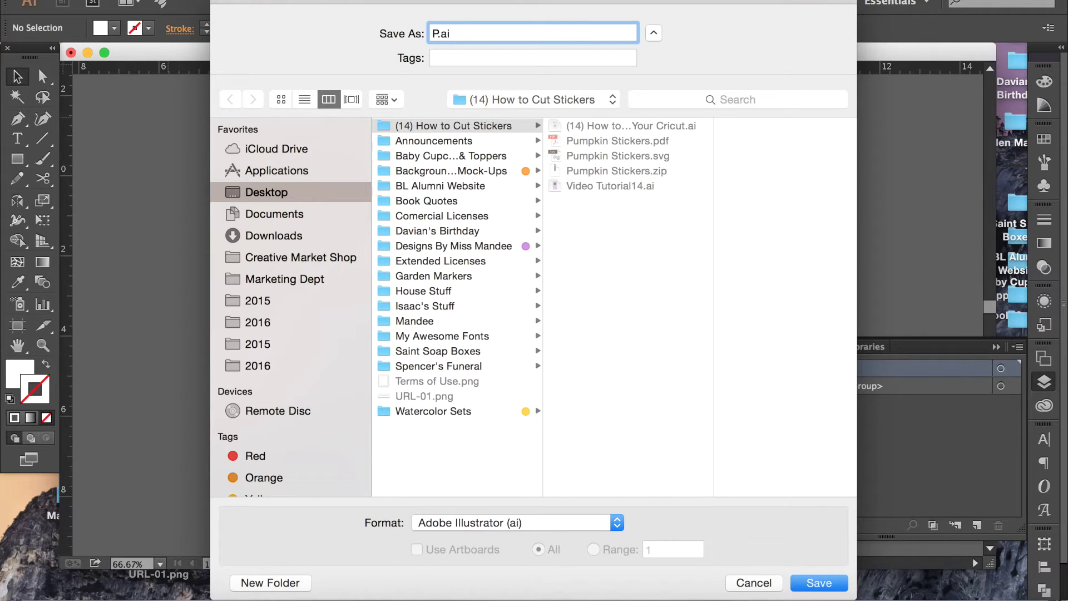
text(umpkin Stickers(2)
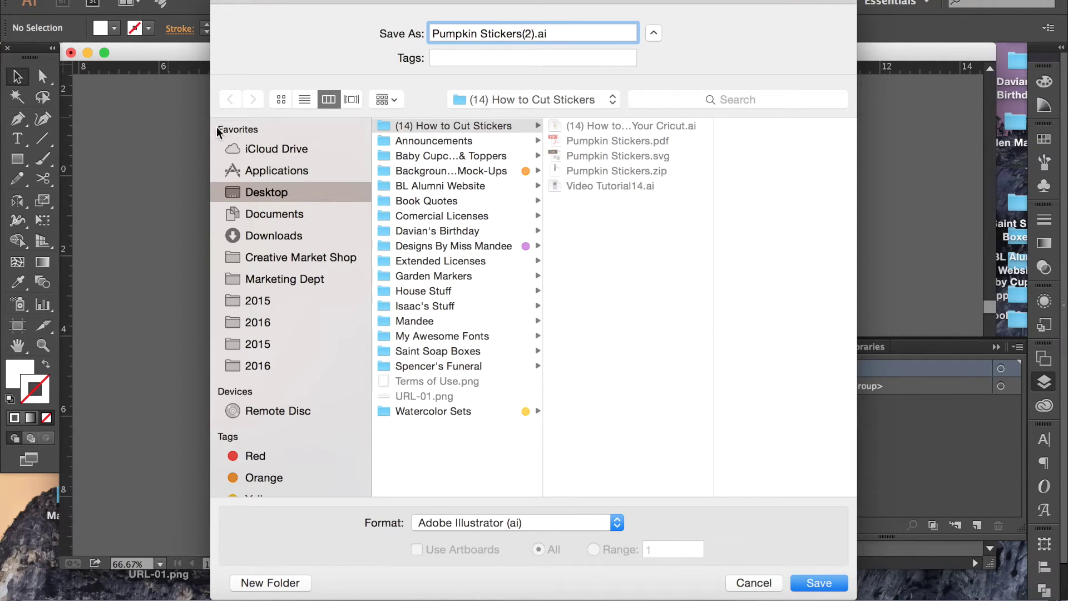
click(499, 523)
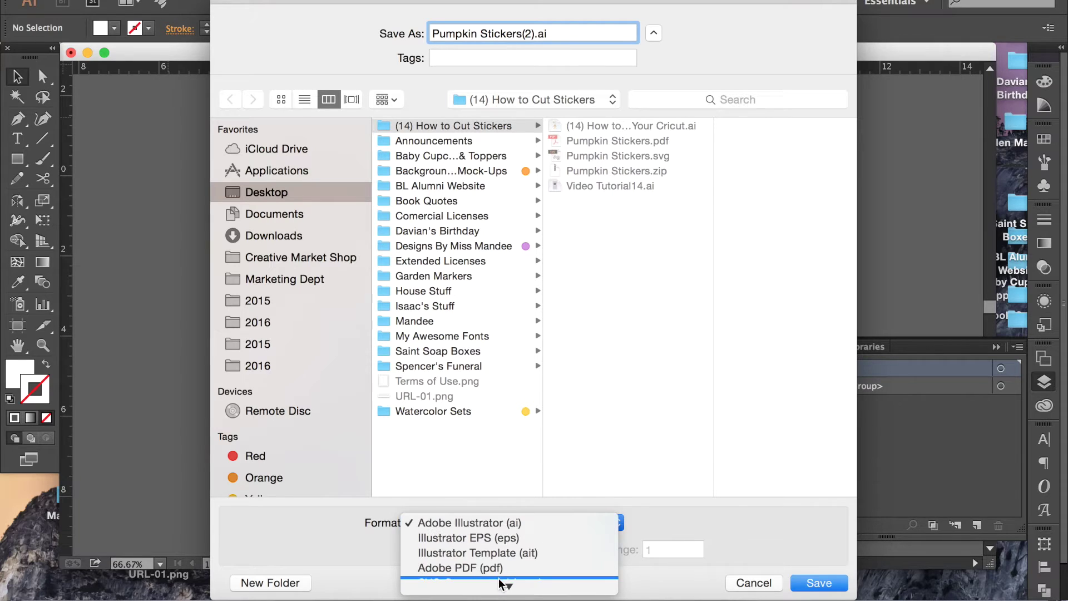
click(479, 584)
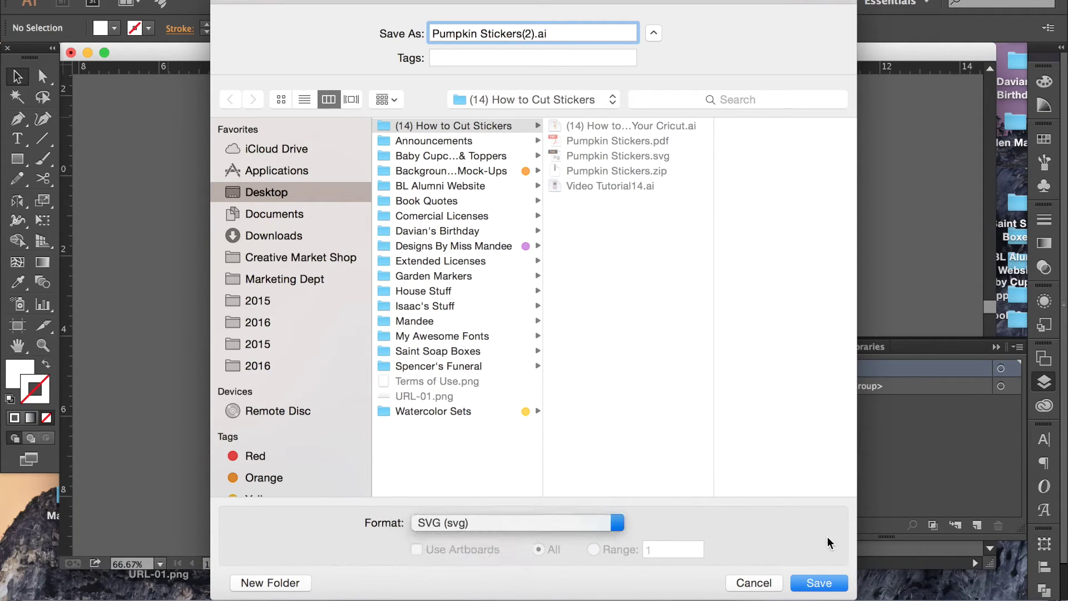
click(818, 582)
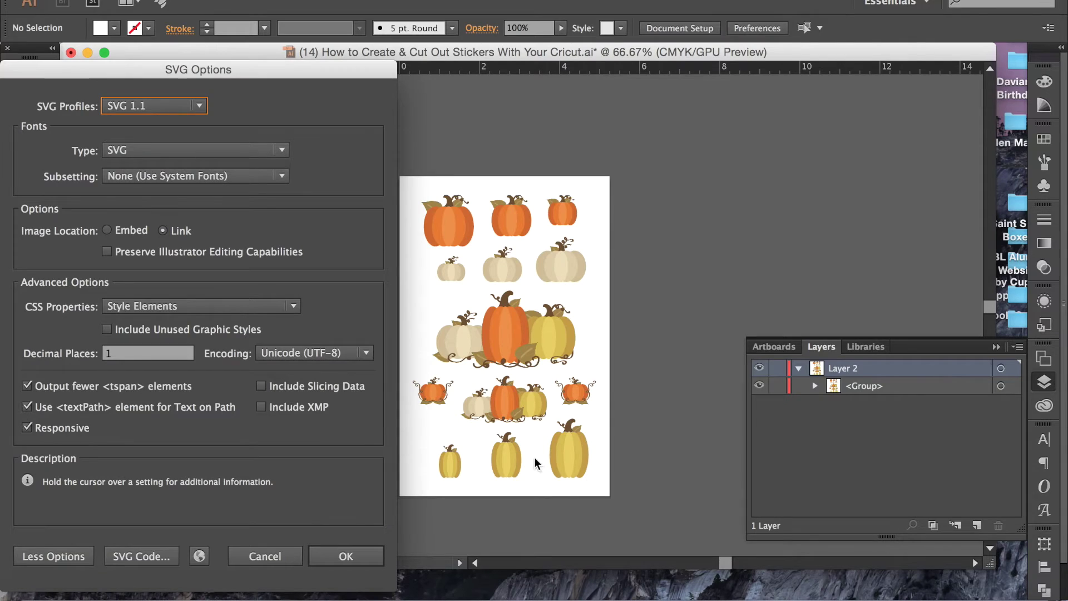
click(347, 555)
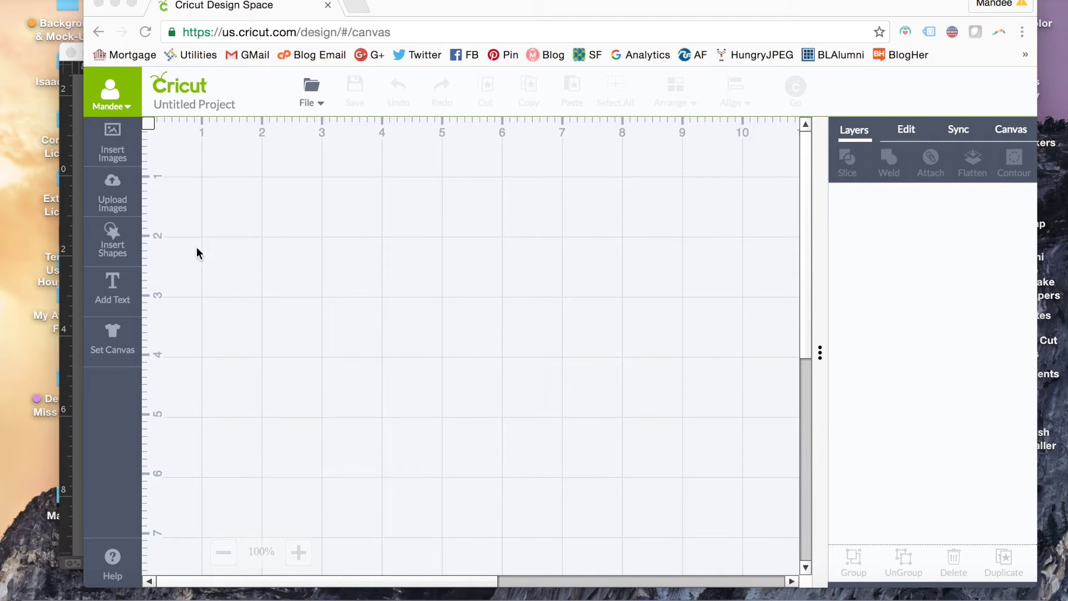
Step: In Cricut Design Space, upload Pumpkin Stickers(2).svg as an image and save it to the uploaded images library
click(114, 193)
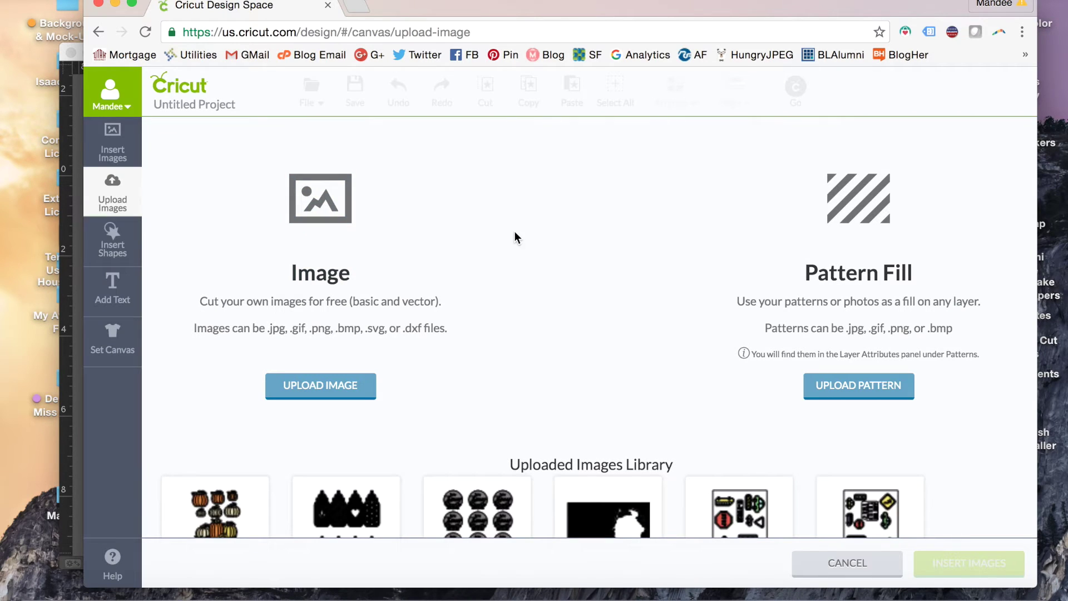
click(354, 388)
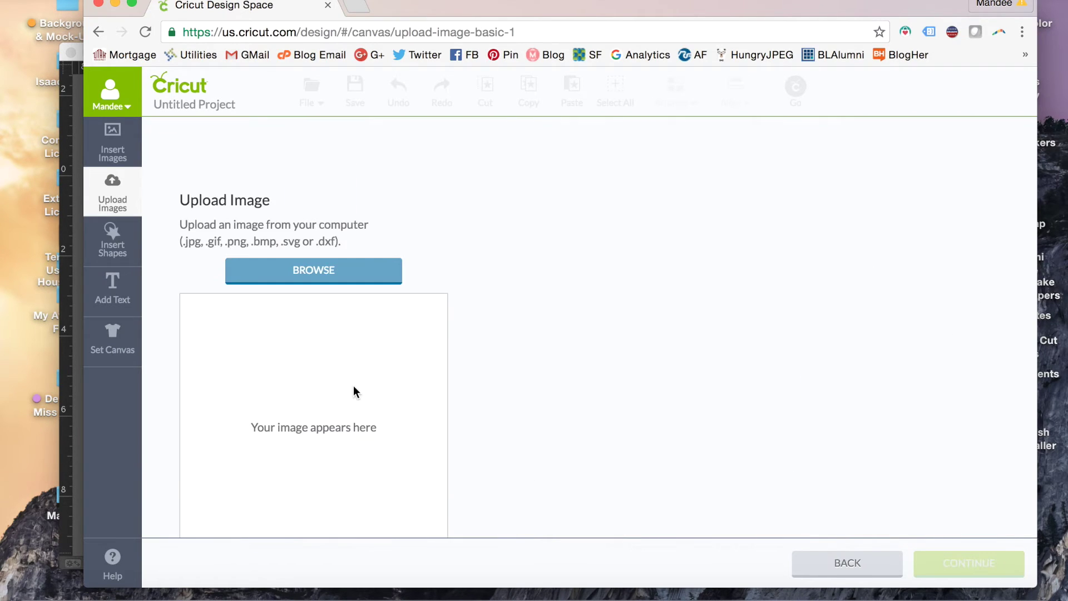
click(351, 280)
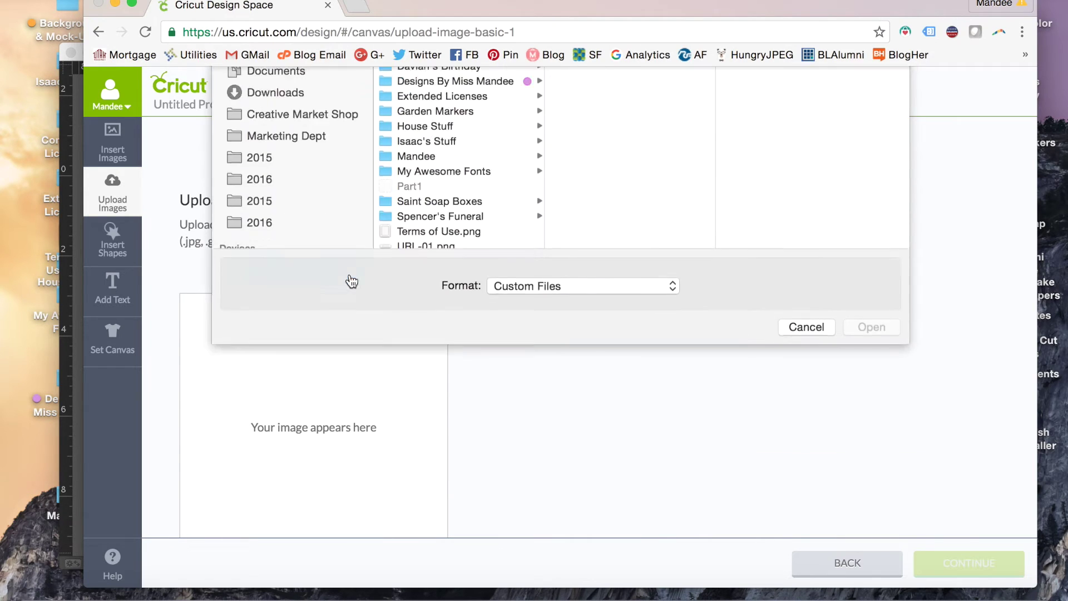
click(651, 169)
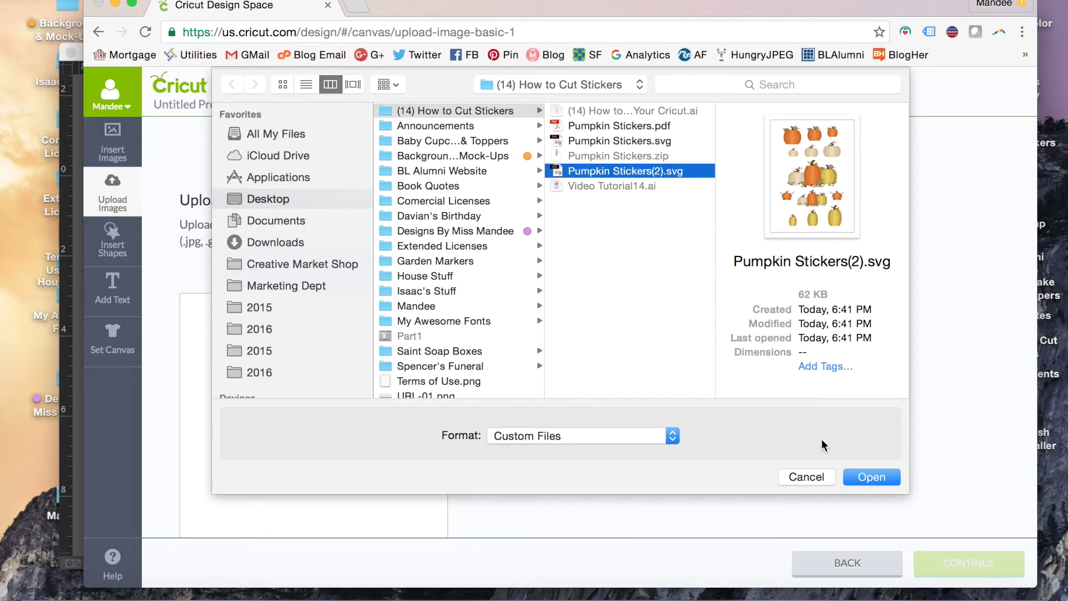
click(872, 477)
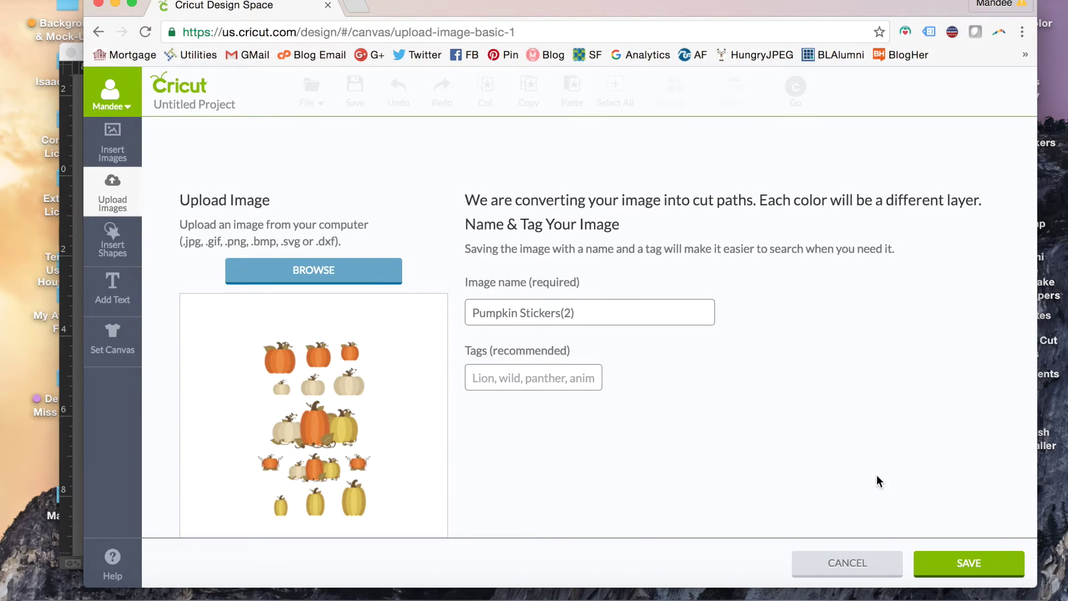
click(930, 562)
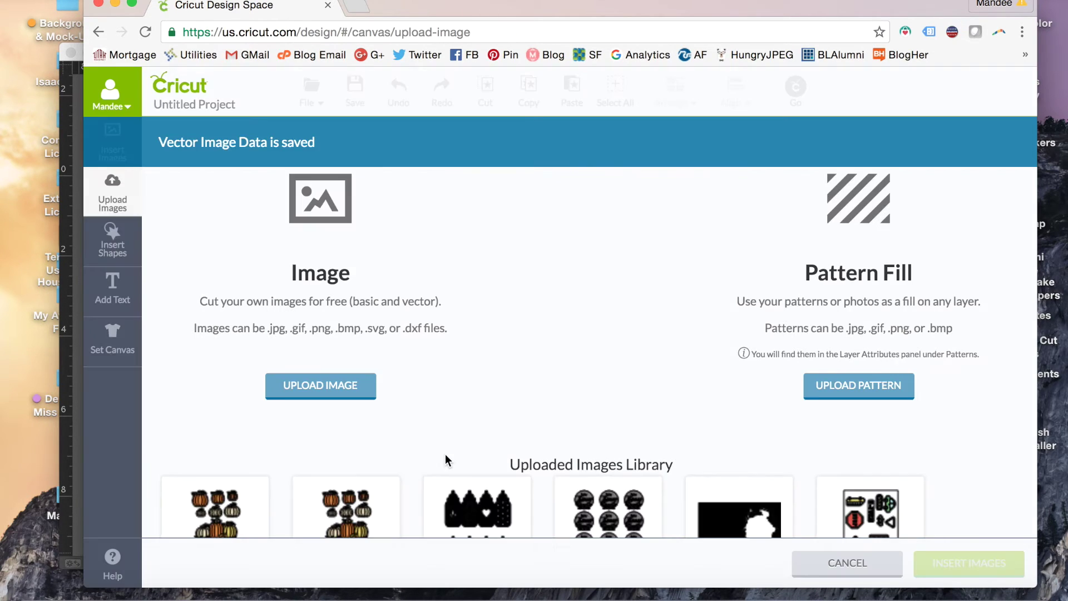
Step: Insert the newly uploaded Pumpkin Stickers(2) image from the library onto the canvas
click(256, 512)
click(935, 564)
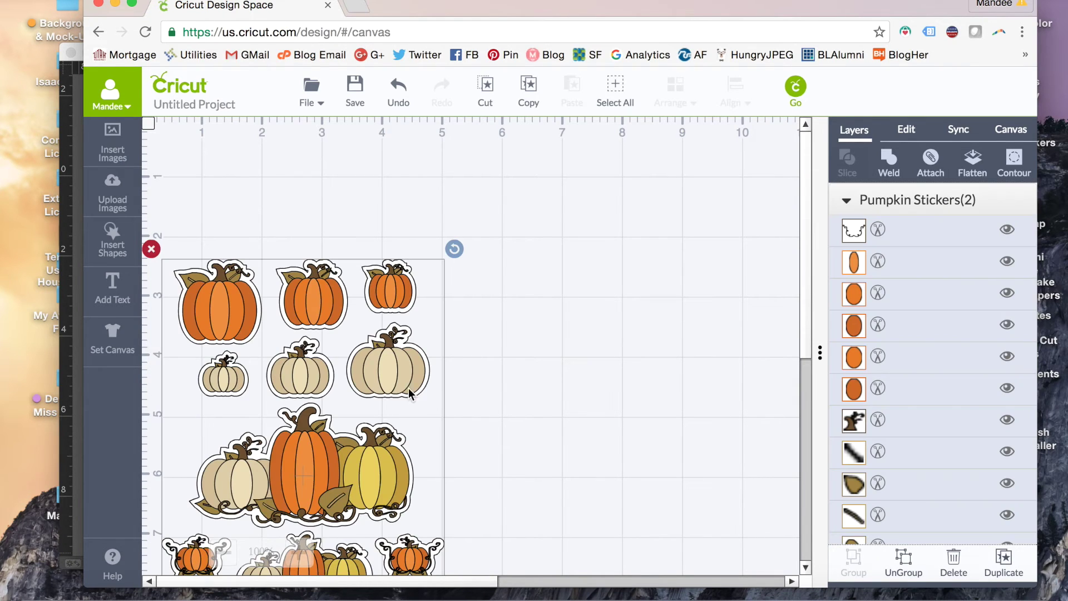
click(223, 552)
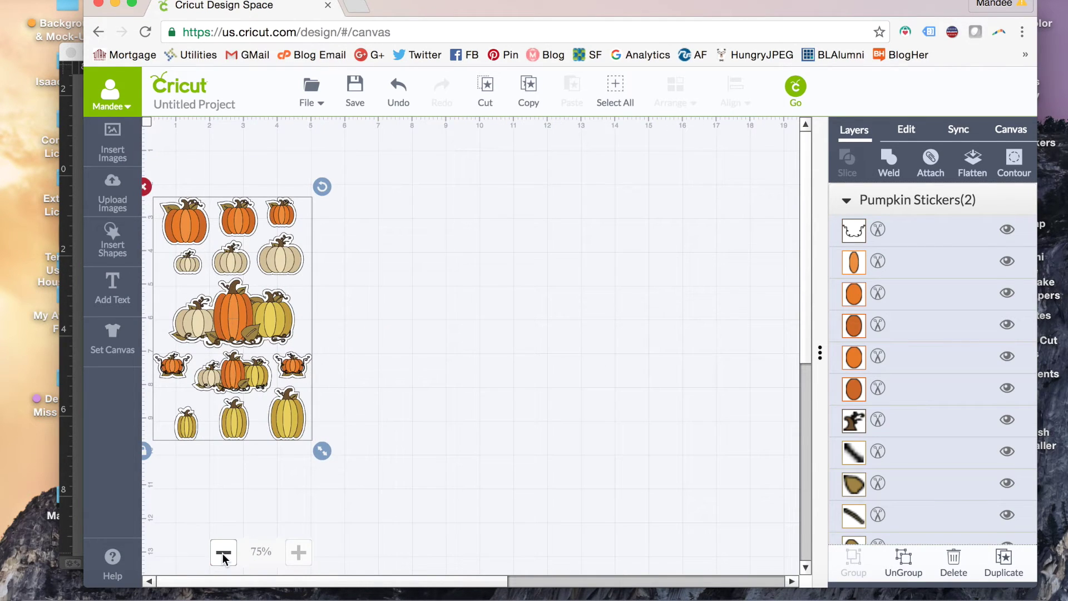